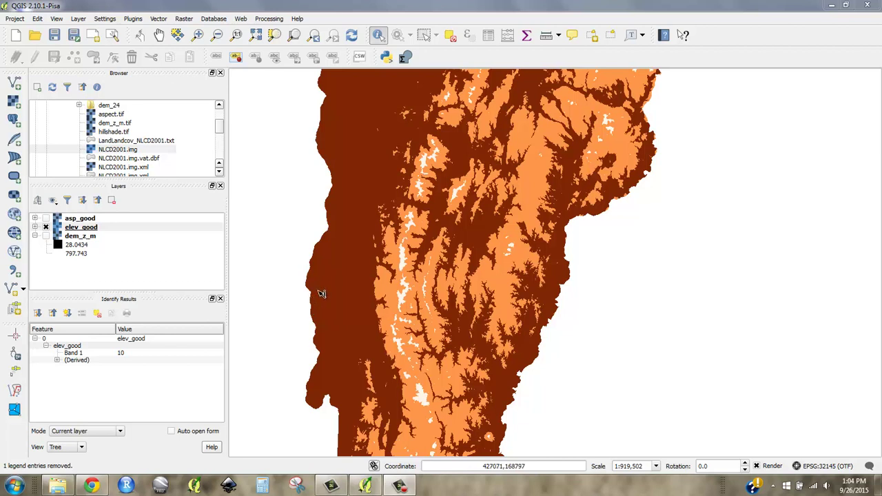
- Hide asp_good to reveal elev_good and sample elevation suitability values at three map spots
{"action": "left_click", "coordinate": [46, 219]}
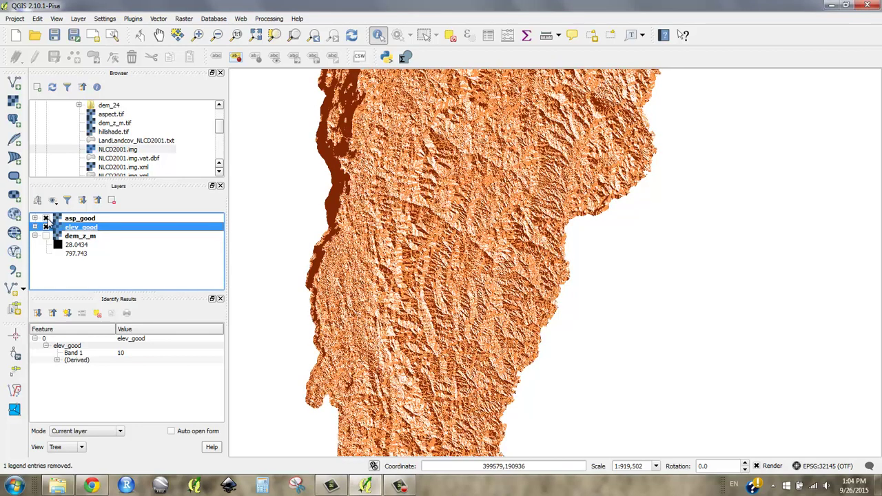
{"action": "left_click", "coordinate": [46, 219]}
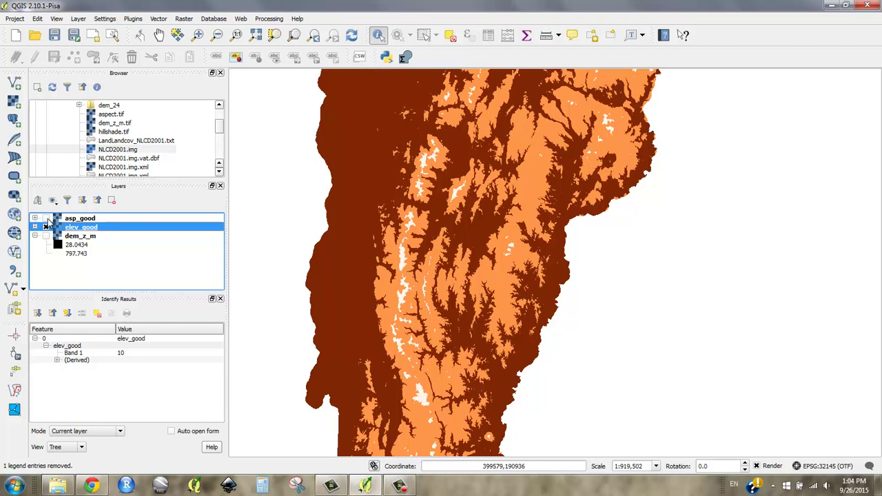
{"action": "left_click", "coordinate": [349, 284]}
{"action": "left_click", "coordinate": [387, 289]}
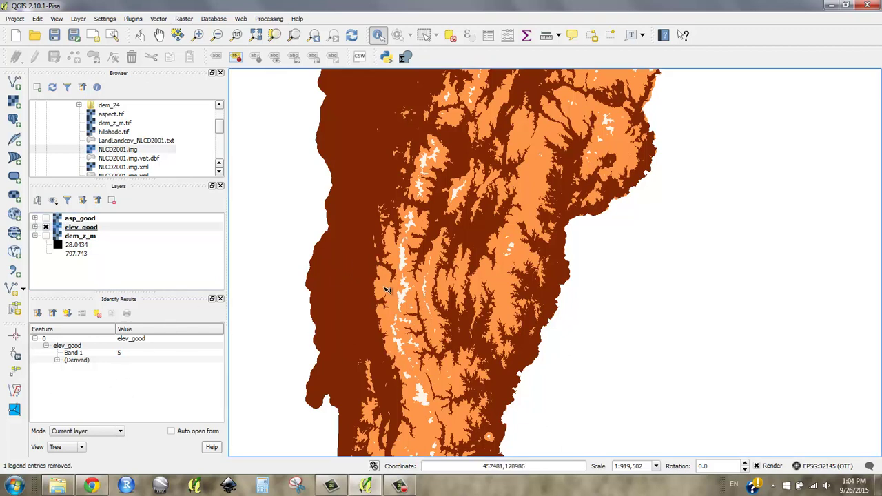
{"action": "left_click", "coordinate": [408, 261]}
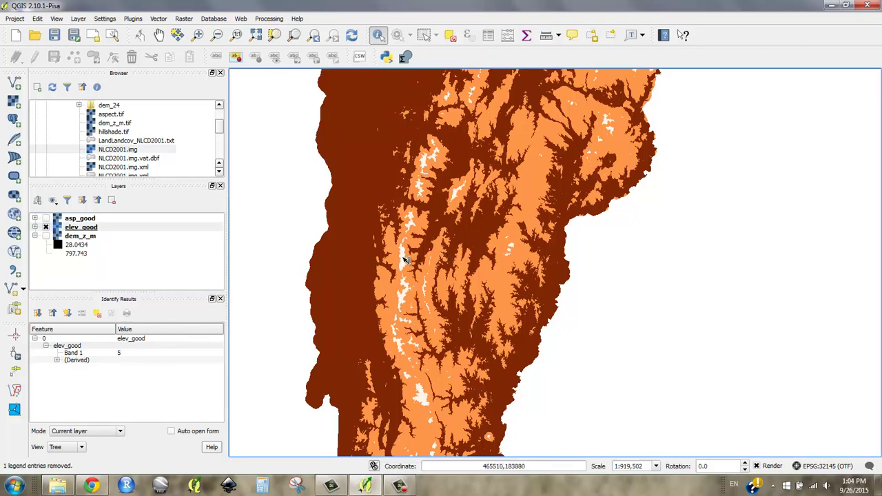
- Show asp_good again above elev_good, sample its value, and make it the current layer
{"action": "left_click", "coordinate": [46, 218]}
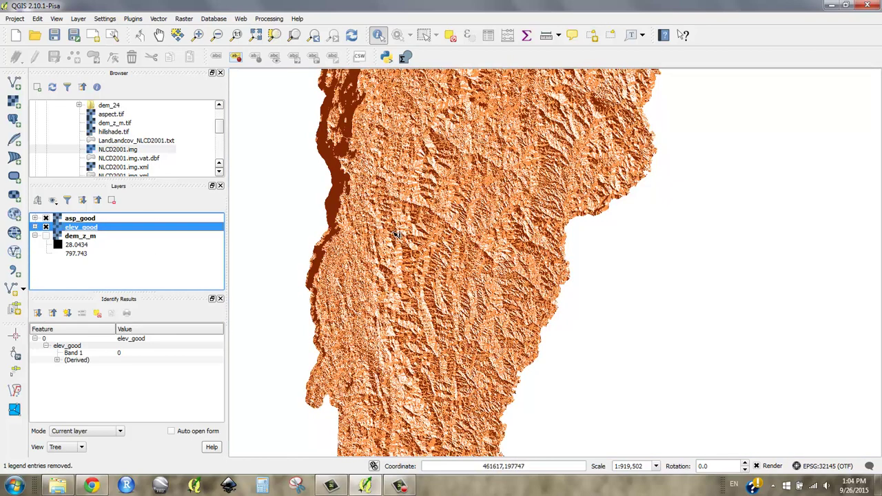
{"action": "left_click", "coordinate": [385, 269]}
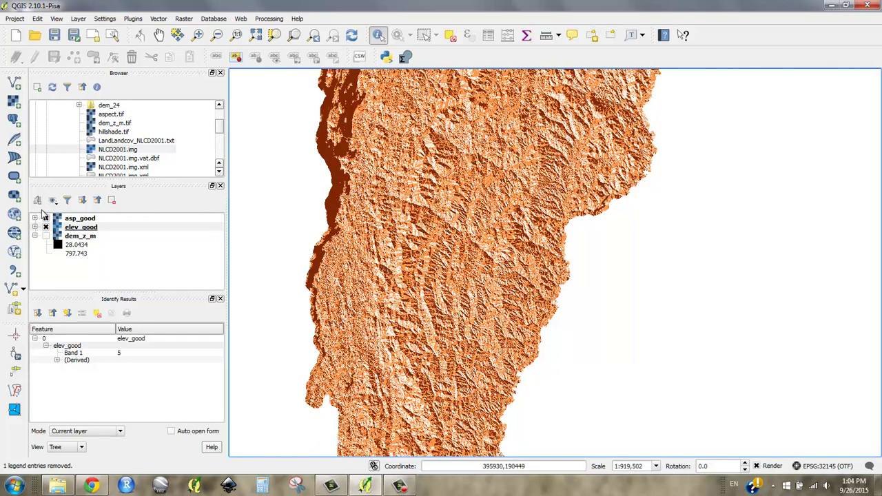
{"action": "left_click", "coordinate": [80, 218]}
{"action": "left_click", "coordinate": [383, 267]}
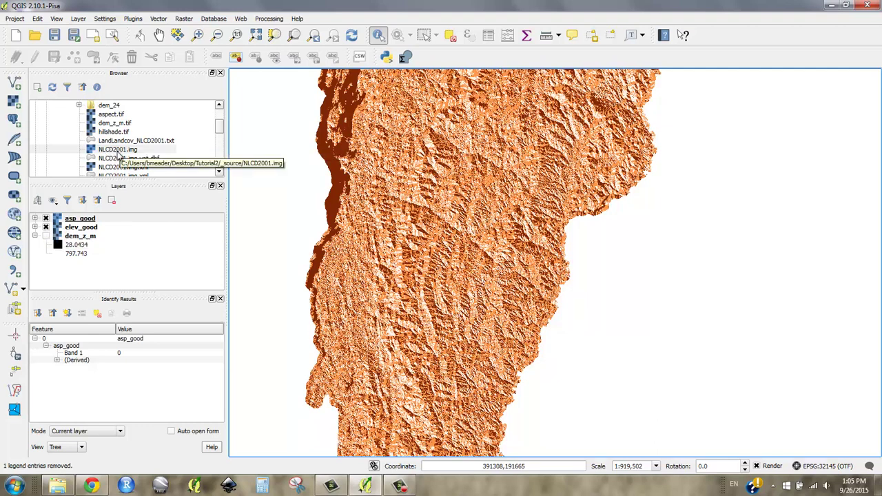
- Add NLCD2001.img from the Browser to the map and identify its land cover class at two spots
{"action": "left_click", "coordinate": [224, 133]}
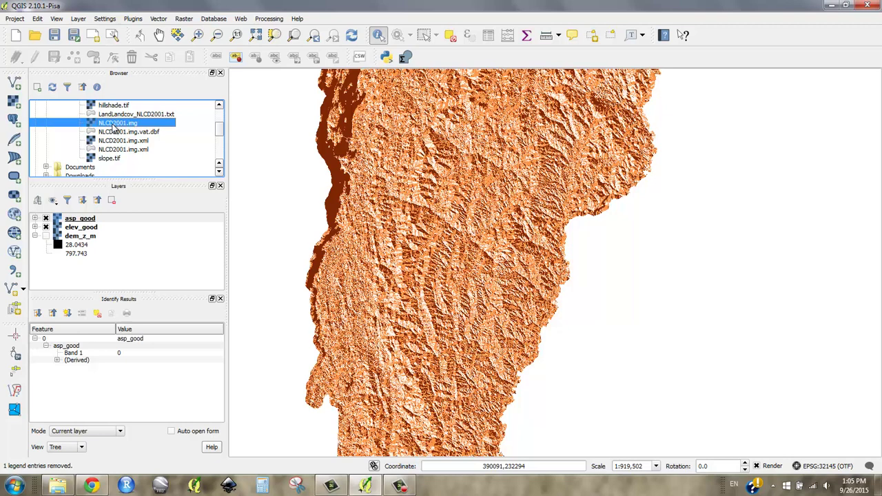
{"action": "left_click_drag", "start_coordinate": [113, 126], "coordinate": [319, 168]}
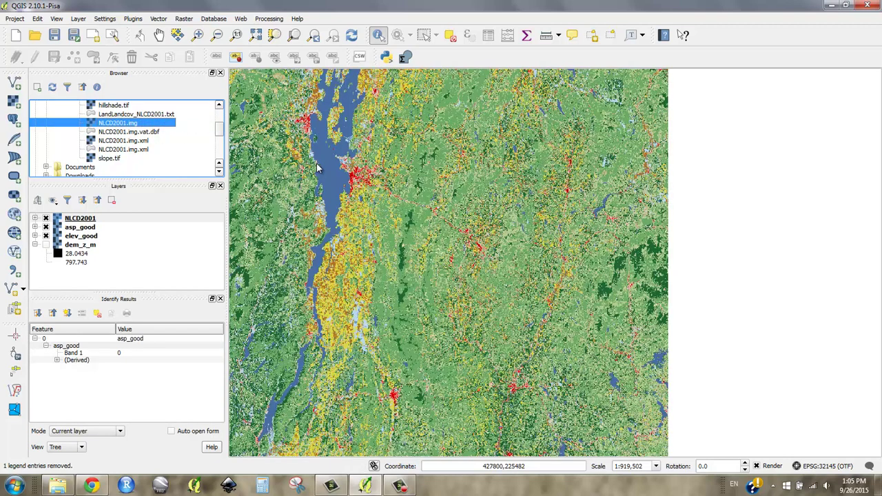
{"action": "left_click", "coordinate": [394, 246]}
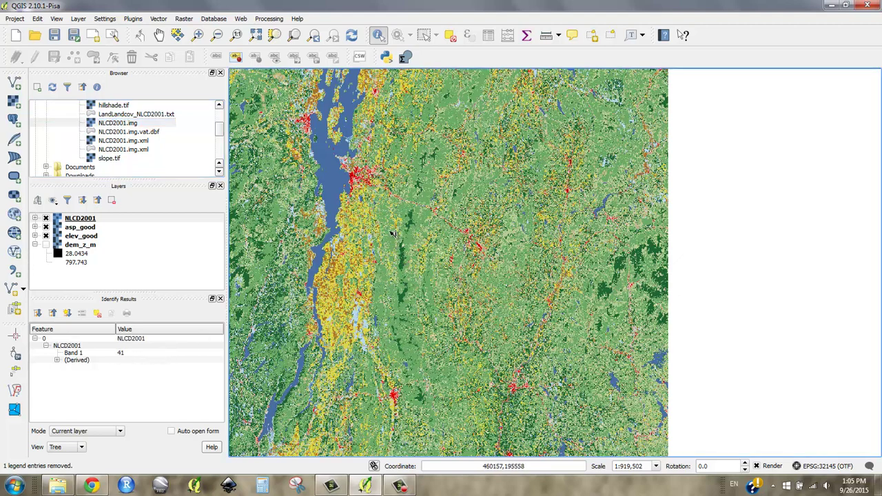
{"action": "left_click", "coordinate": [391, 244]}
- Identify land cover classes at three more spots and at the lake, which returns value 11
{"action": "left_click", "coordinate": [333, 292]}
{"action": "left_click", "coordinate": [330, 295]}
{"action": "left_click", "coordinate": [330, 289]}
{"action": "left_click", "coordinate": [331, 187]}
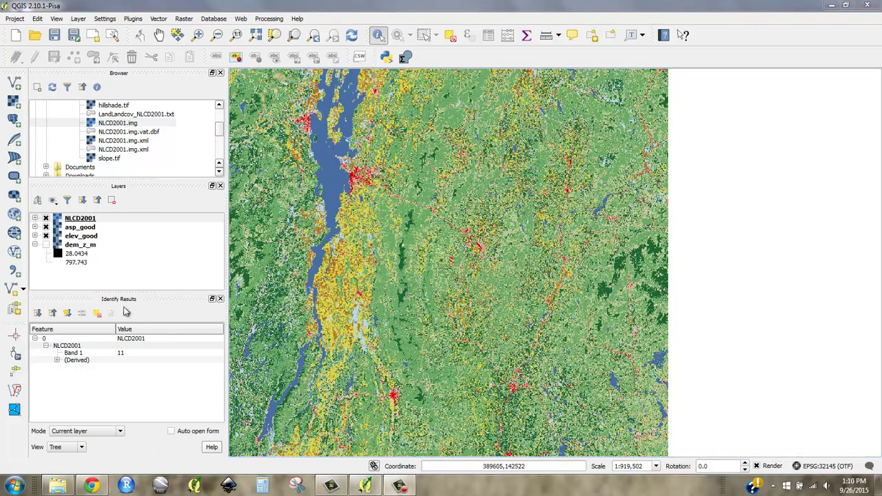
- Briefly open and close the Raster menu, then minimize QGIS to the Windows desktop
{"action": "left_click", "coordinate": [184, 19]}
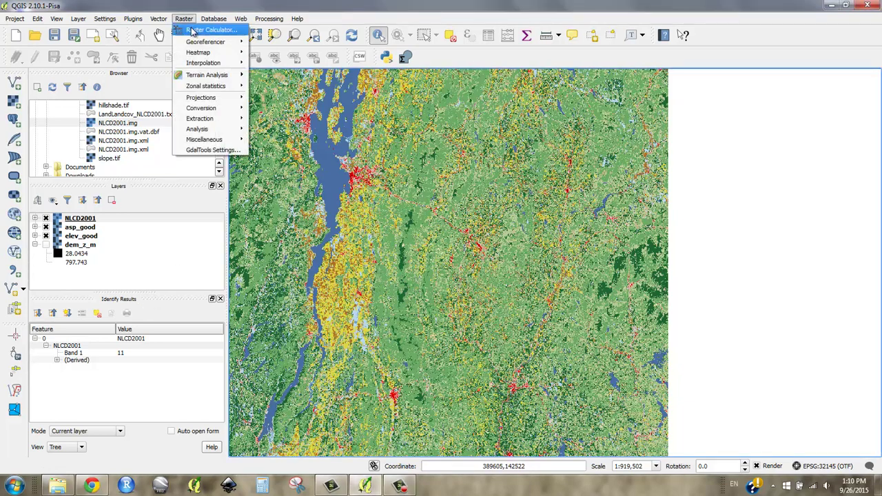
{"action": "left_click", "coordinate": [184, 19]}
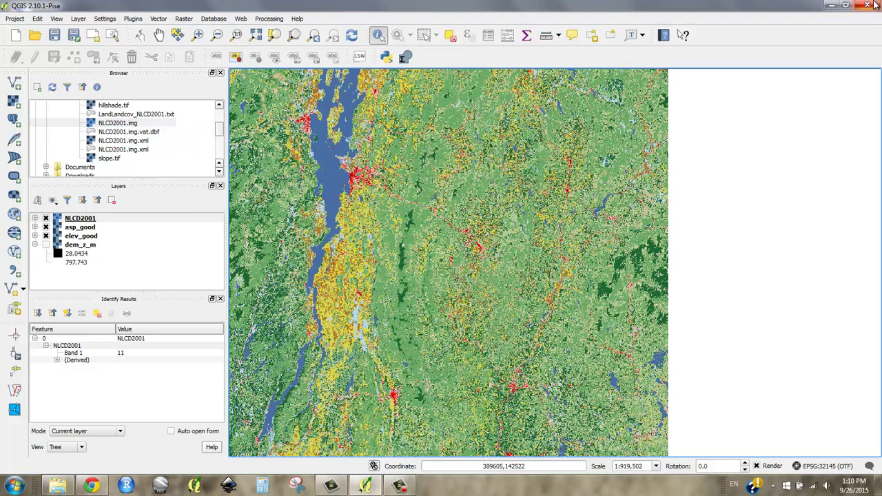
{"action": "left_click", "coordinate": [837, 5]}
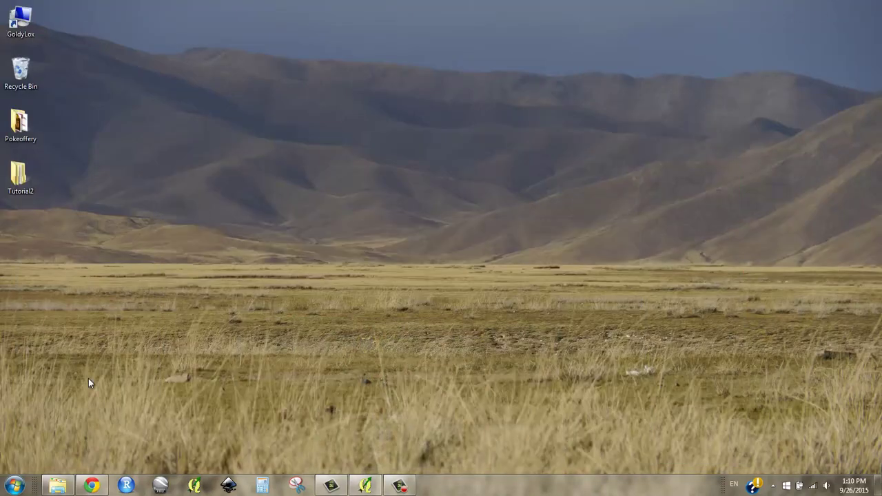
- Restore the Tutorial2 Explorer window, open _source, and preview the LandLandcov_NLCD2001 metadata text
{"action": "left_click", "coordinate": [59, 485]}
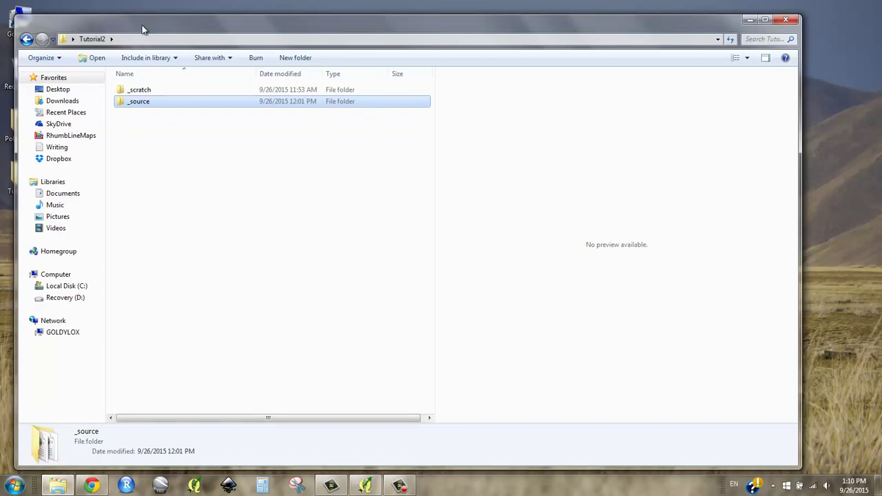
{"action": "left_click_drag", "start_coordinate": [142, 28], "coordinate": [153, 23]}
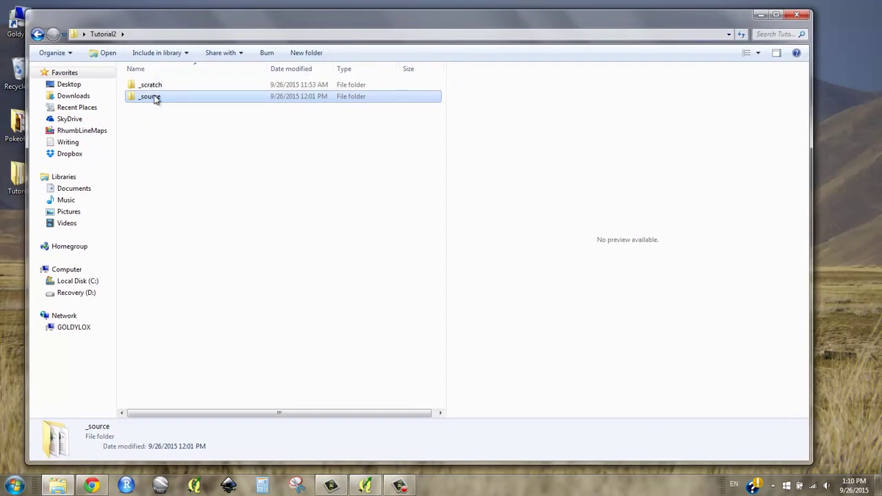
{"action": "double_click", "coordinate": [154, 100]}
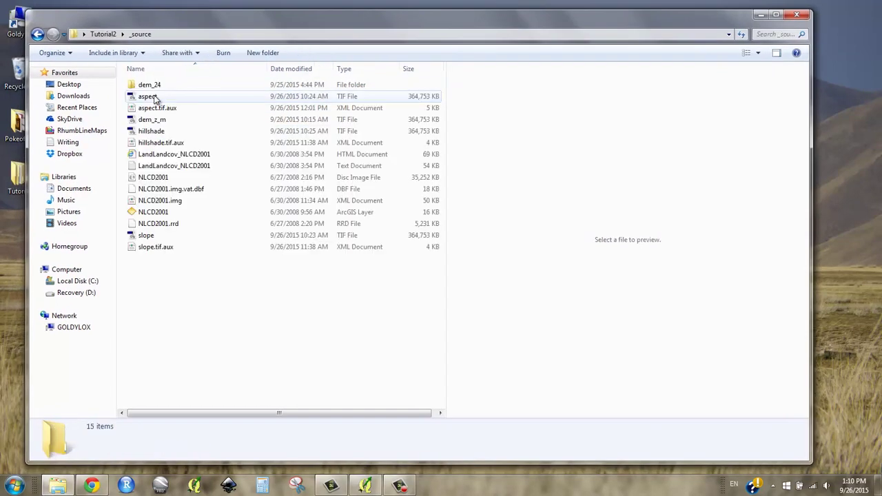
{"action": "left_click", "coordinate": [153, 169]}
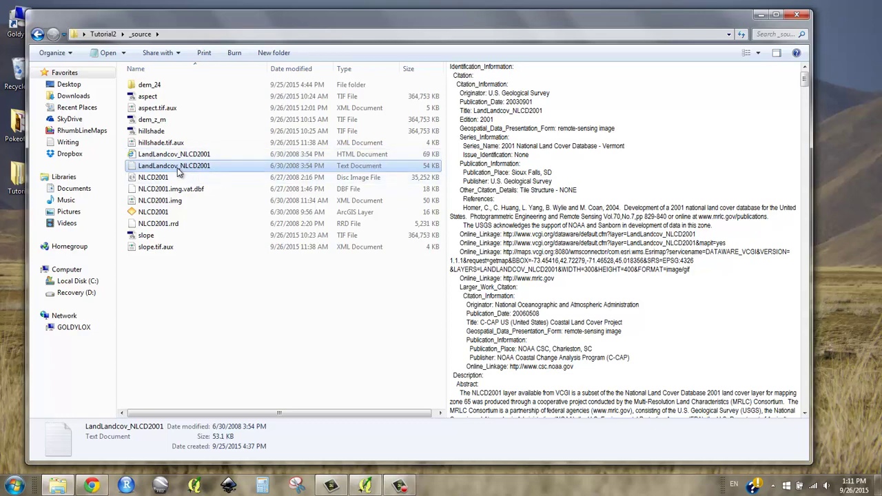
- Open the LandLandcov_NLCD2001 metadata in Notepad and resize the window for reading
{"action": "double_click", "coordinate": [180, 168]}
{"action": "left_click_drag", "start_coordinate": [456, 6], "coordinate": [348, 23]}
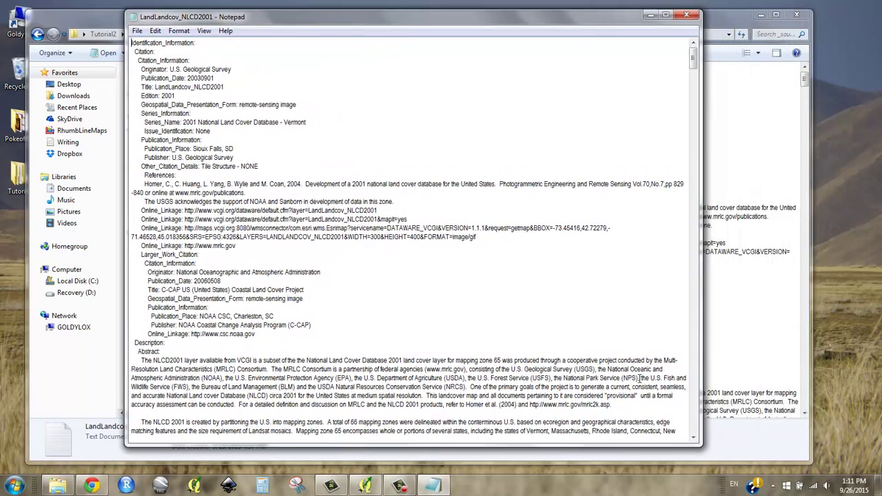
{"action": "left_click_drag", "start_coordinate": [701, 446], "coordinate": [585, 391]}
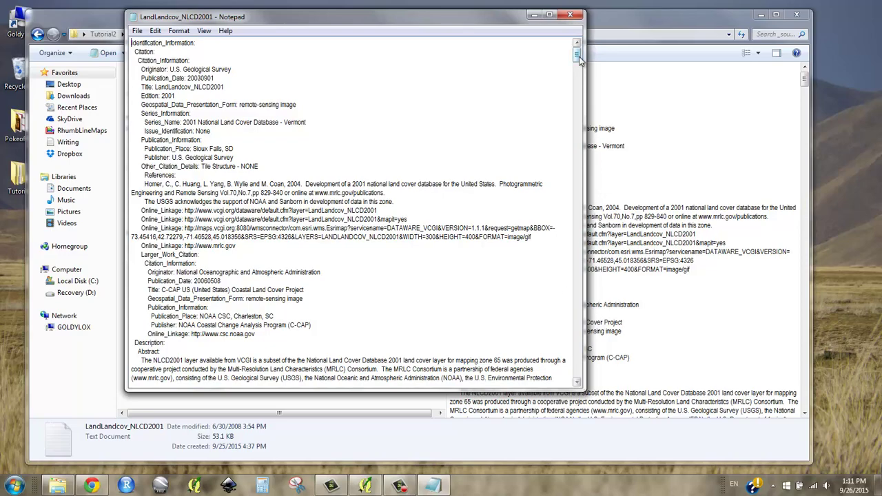
{"action": "left_click_drag", "start_coordinate": [577, 60], "coordinate": [582, 255]}
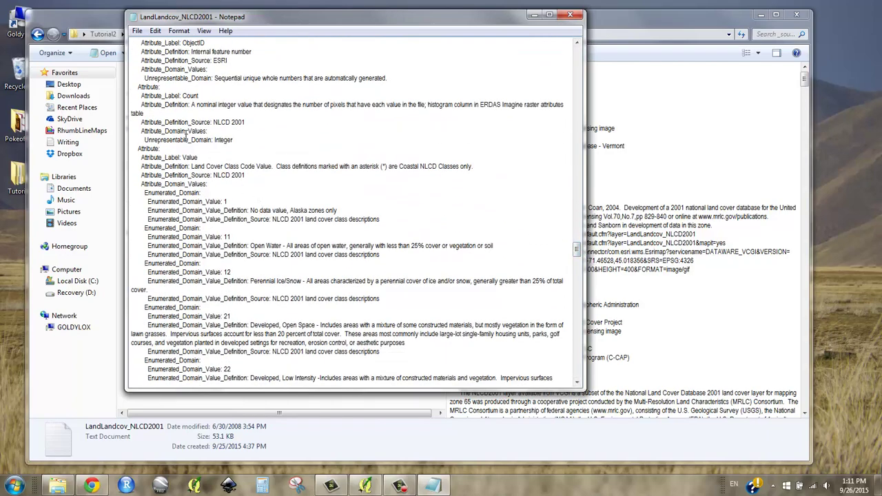
{"action": "scroll", "coordinate": [185, 135], "scroll_direction": "up", "scroll_amount": 3}
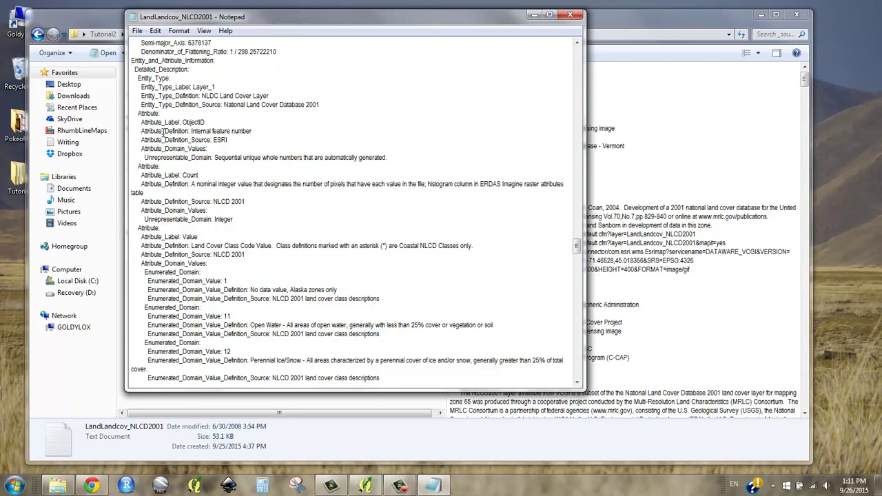
{"action": "scroll", "coordinate": [165, 237], "scroll_direction": "down", "scroll_amount": 5}
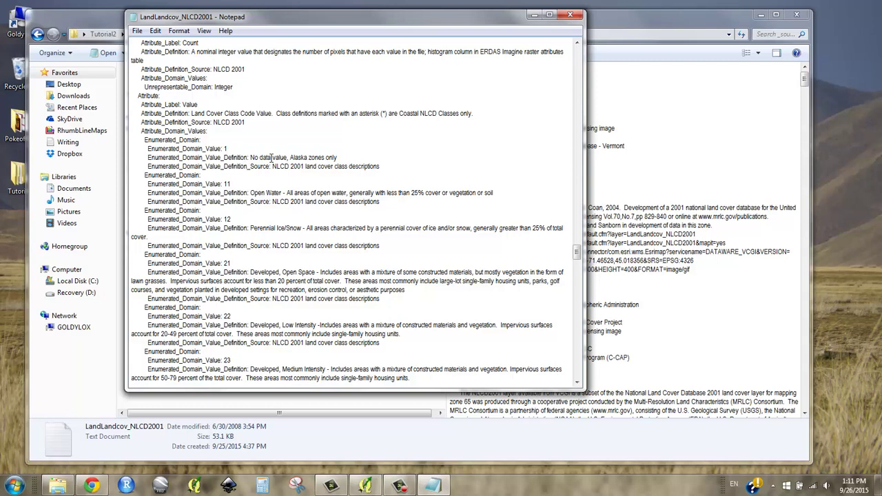
- Highlight Open Water as the meaning of class 11, then scroll down to the forest classes
{"action": "left_click_drag", "start_coordinate": [251, 193], "coordinate": [278, 193]}
{"action": "scroll", "coordinate": [271, 217], "scroll_direction": "down", "scroll_amount": 1}
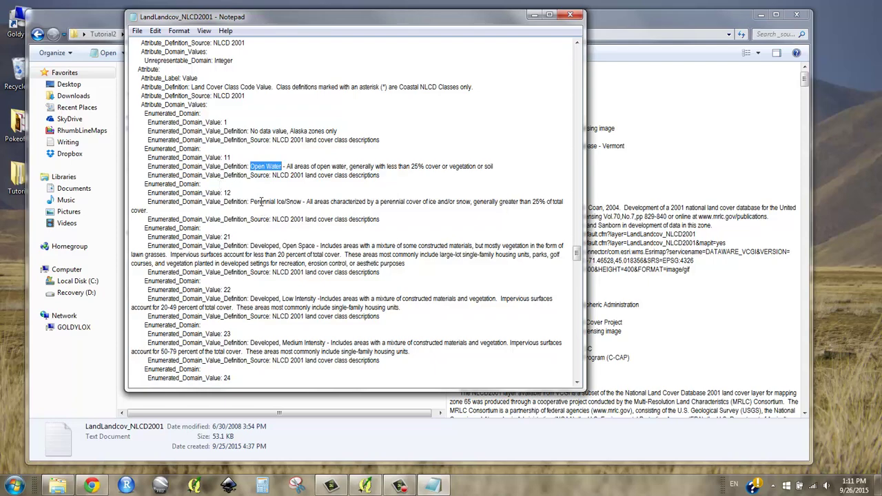
{"action": "scroll", "coordinate": [281, 213], "scroll_direction": "down", "scroll_amount": 4}
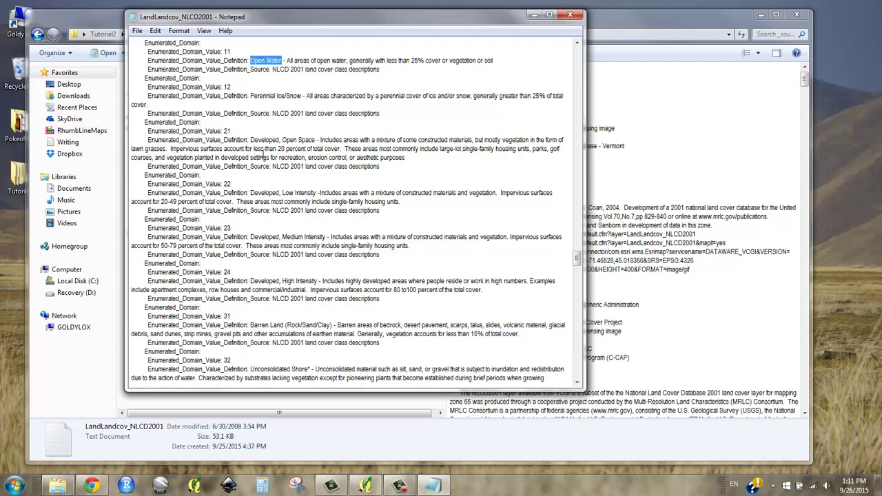
{"action": "scroll", "coordinate": [262, 154], "scroll_direction": "down", "scroll_amount": 1}
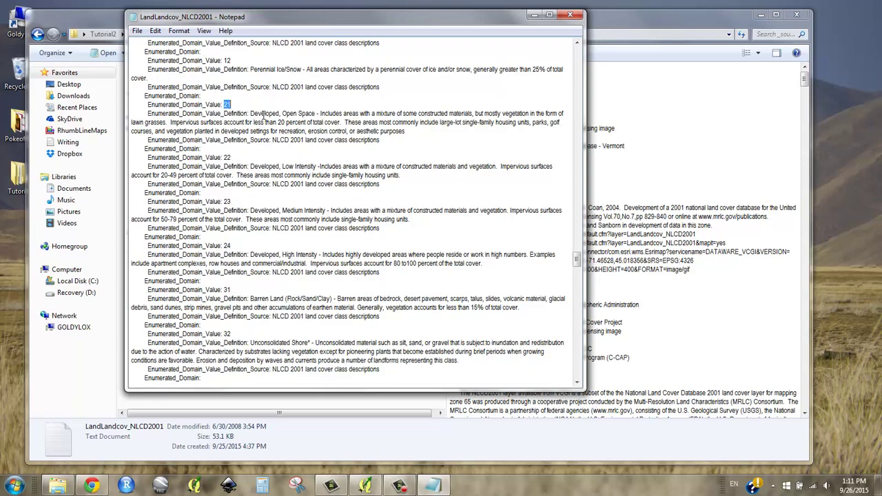
{"action": "scroll", "coordinate": [259, 169], "scroll_direction": "down", "scroll_amount": 7}
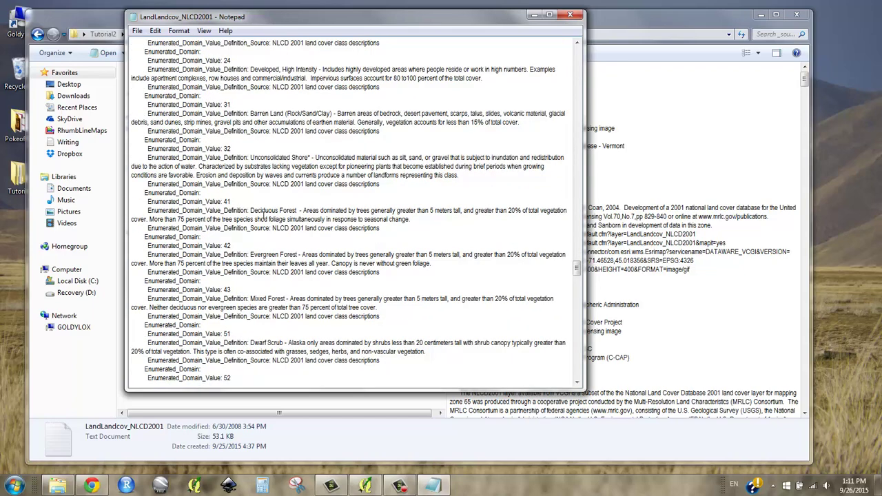
- Highlight Deciduous Forest (41), Evergreen Forest (42) and Mixed Forest (43) in the class list
{"action": "left_click_drag", "start_coordinate": [250, 210], "coordinate": [299, 211]}
{"action": "left_click_drag", "start_coordinate": [250, 255], "coordinate": [298, 256]}
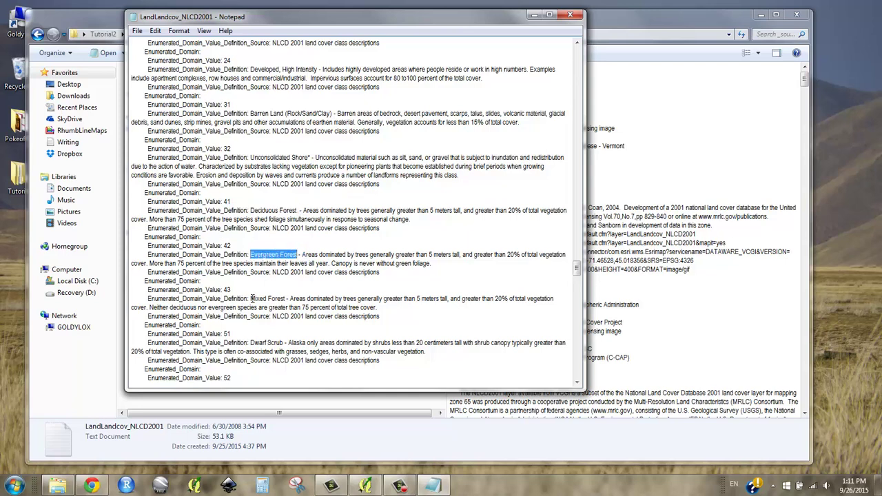
{"action": "left_click_drag", "start_coordinate": [252, 298], "coordinate": [287, 299]}
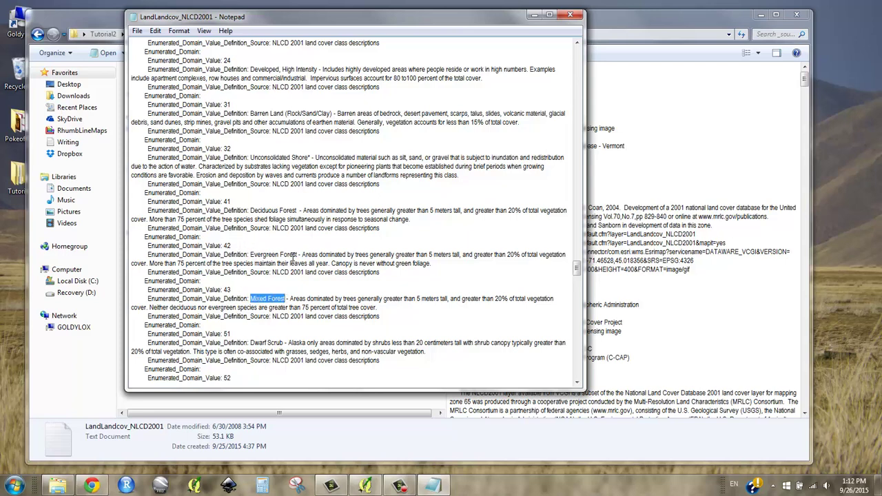
{"action": "left_click_drag", "start_coordinate": [298, 254], "coordinate": [251, 260]}
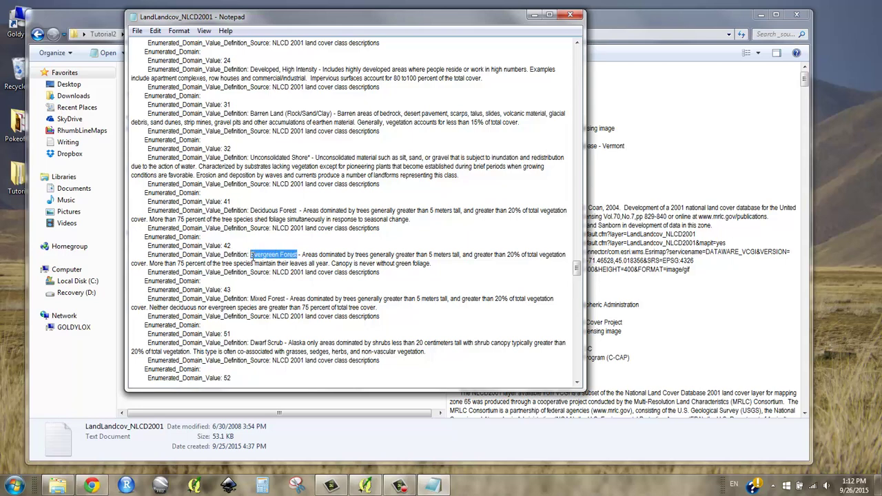
{"action": "left_click_drag", "start_coordinate": [249, 211], "coordinate": [300, 210]}
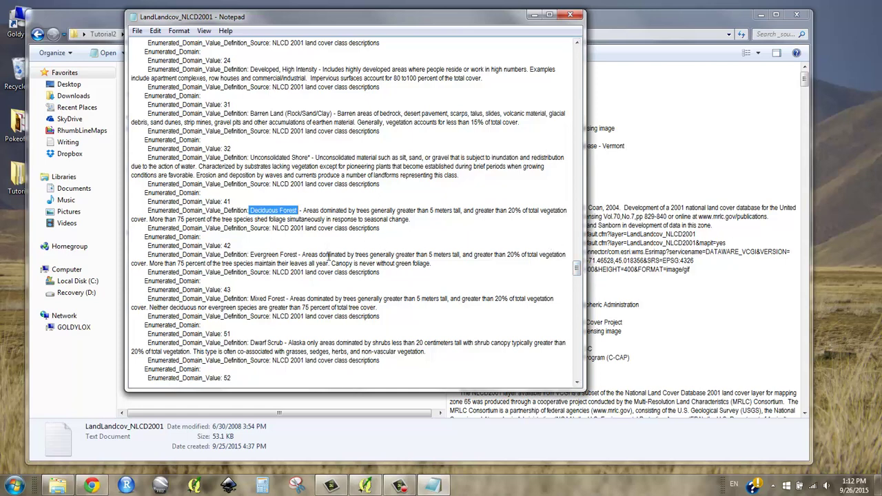
- Close the metadata file, bring QGIS back, and open the Raster Calculator
{"action": "left_click", "coordinate": [569, 15]}
{"action": "left_click", "coordinate": [761, 15]}
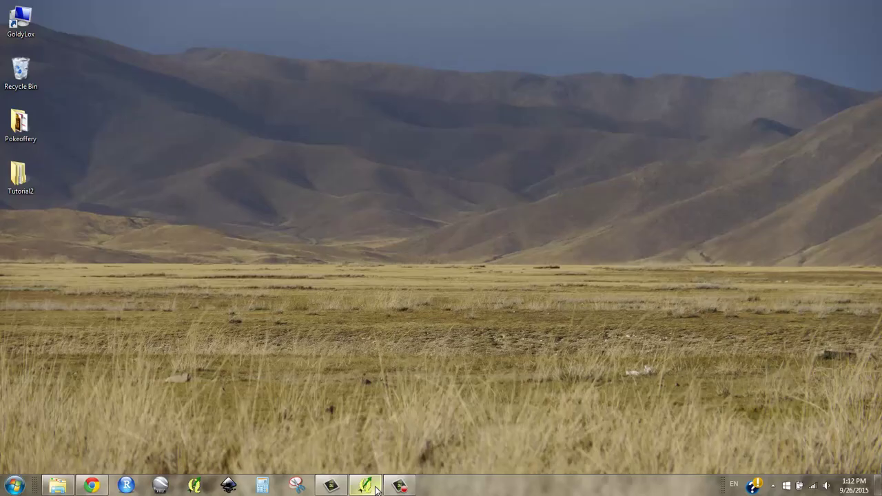
{"action": "left_click", "coordinate": [368, 486]}
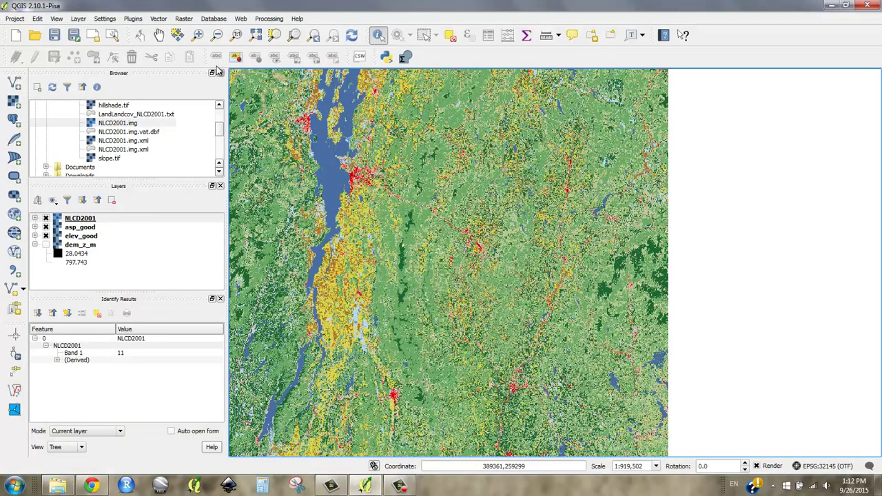
{"action": "left_click", "coordinate": [184, 19]}
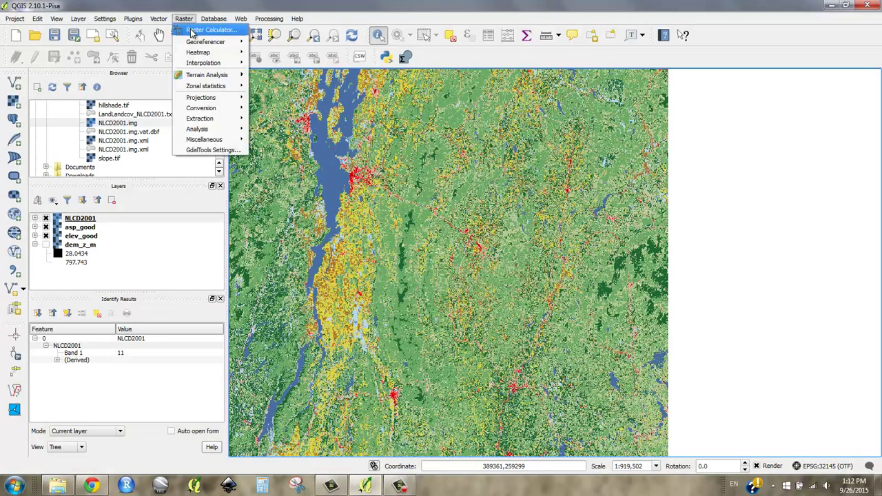
{"action": "left_click", "coordinate": [192, 31]}
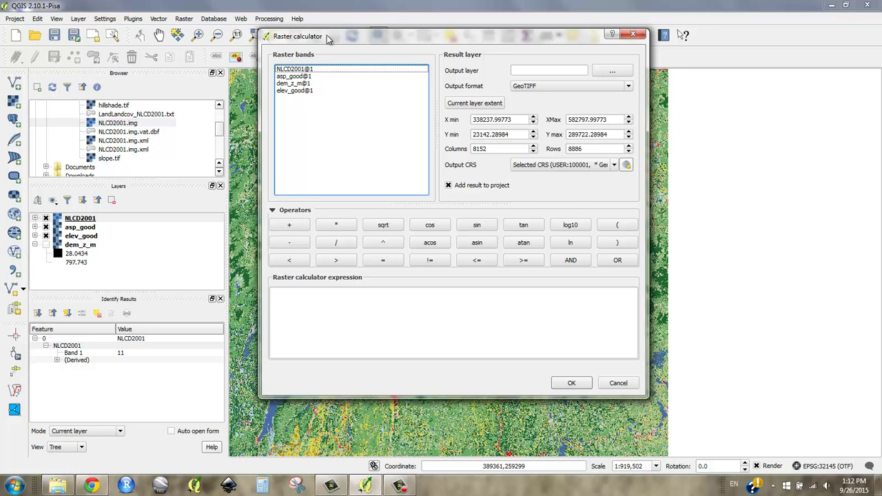
{"action": "left_click_drag", "start_coordinate": [327, 38], "coordinate": [194, 32]}
- Write the first term scoring NLCD2001@1 = 41 as 8
{"action": "double_click", "coordinate": [163, 64]}
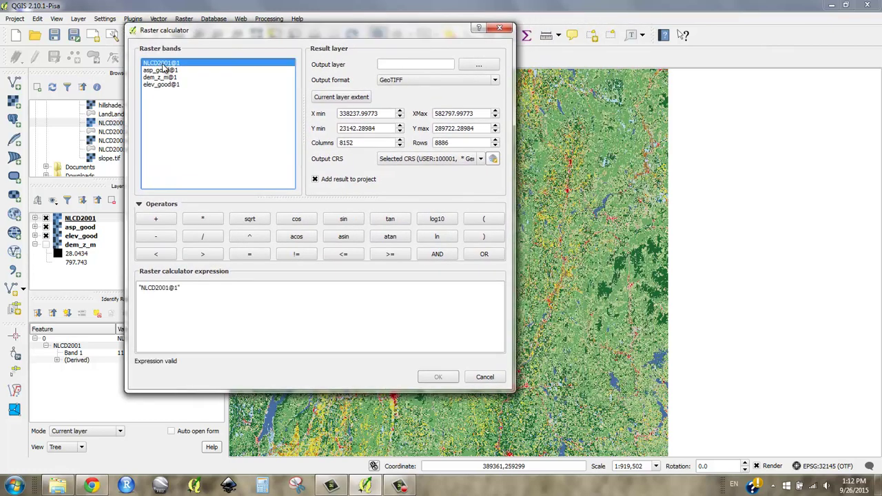
{"action": "left_click", "coordinate": [251, 254]}
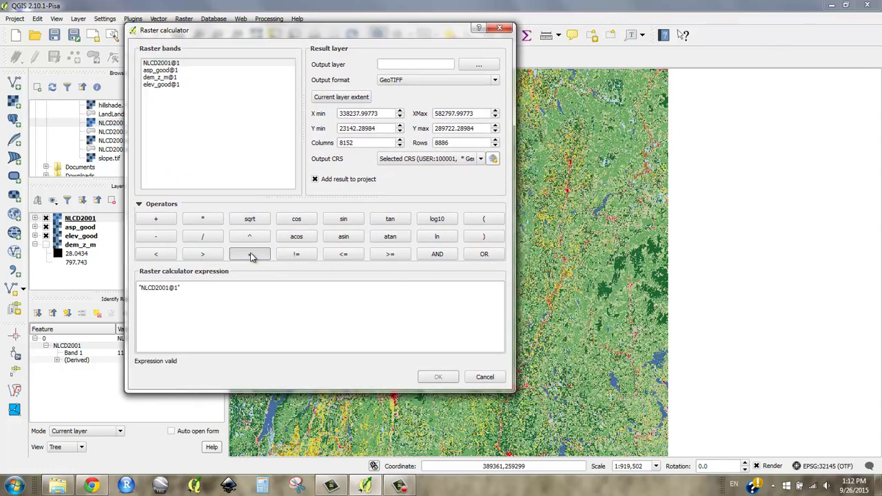
{"action": "left_click", "coordinate": [272, 296]}
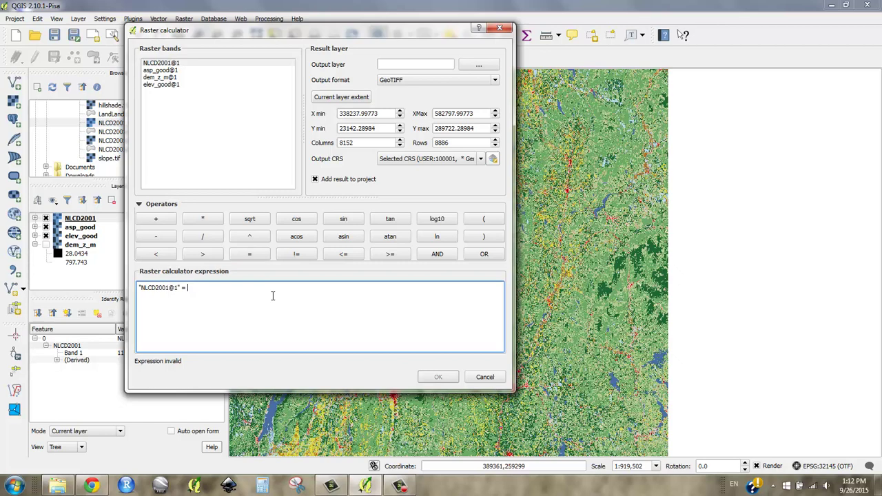
{"action": "type", "text": "4"}
{"action": "type", "text": "1)"}
{"action": "type", "text": "("}
{"action": "type", "text": "*"}
{"action": "type", "text": "8)"}
{"action": "type", "text": "("}
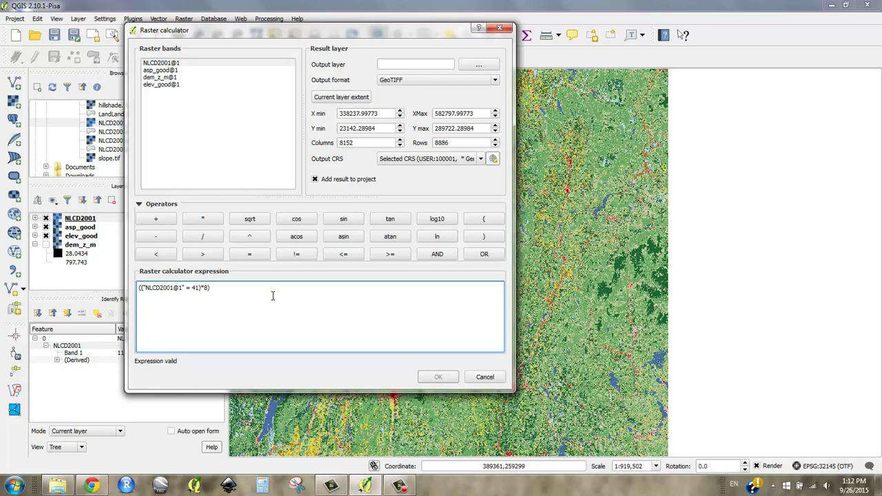
- Add a second term scoring NLCD2001@1 class 42 as 5
{"action": "left_click", "coordinate": [155, 219]}
{"action": "type", "text": "(("}
{"action": "double_click", "coordinate": [178, 63]}
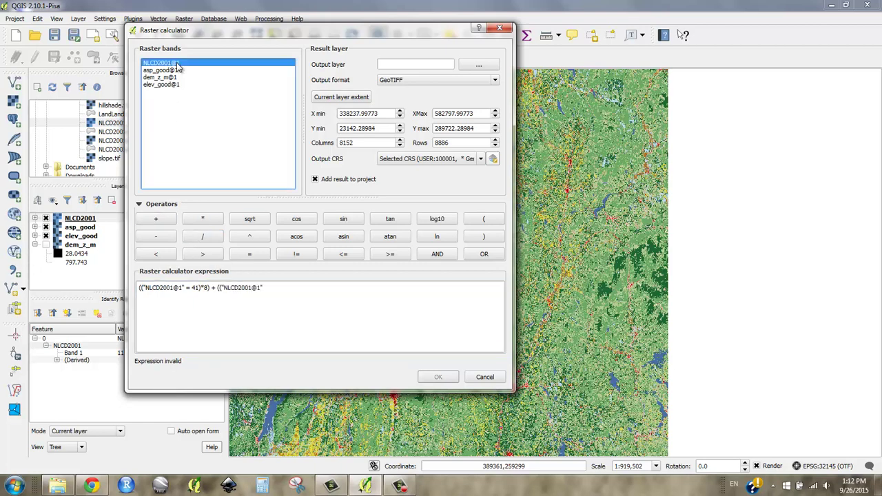
{"action": "left_click", "coordinate": [330, 298]}
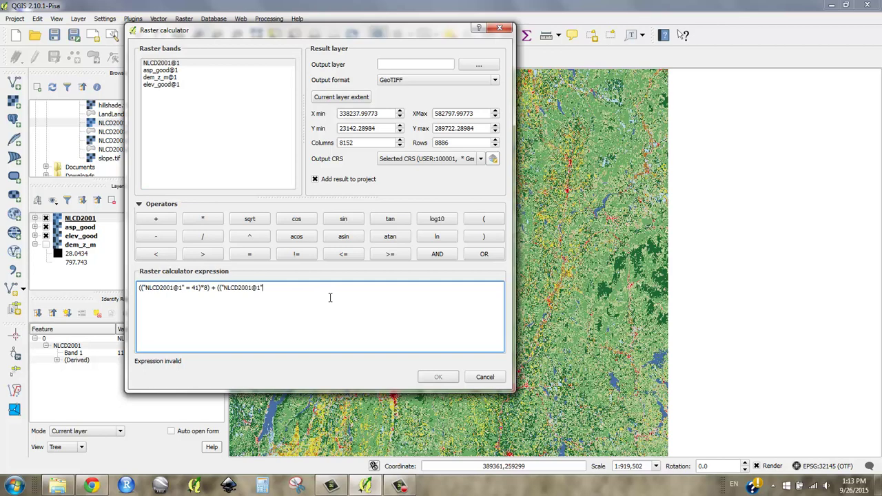
{"action": "left_click", "coordinate": [257, 255]}
{"action": "type", "text": ")*5"}
- Add a third term scoring NLCD2001@1 = 43 as 10
{"action": "left_click", "coordinate": [163, 218]}
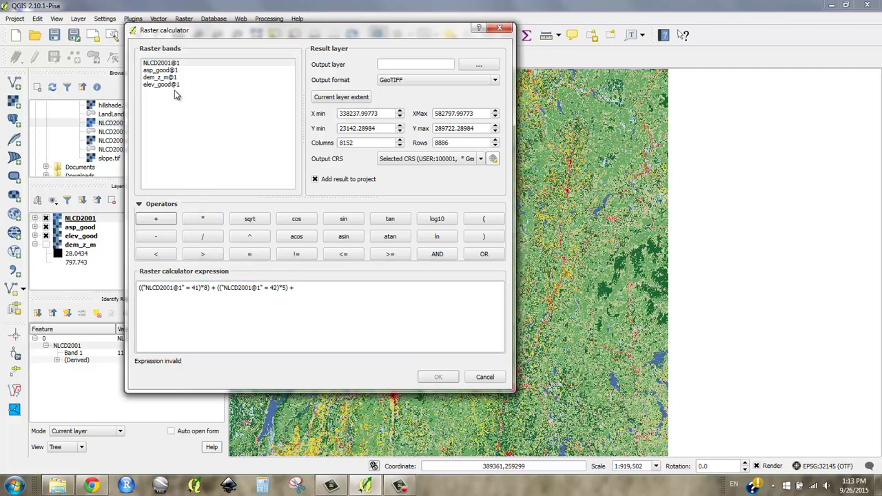
{"action": "double_click", "coordinate": [167, 63]}
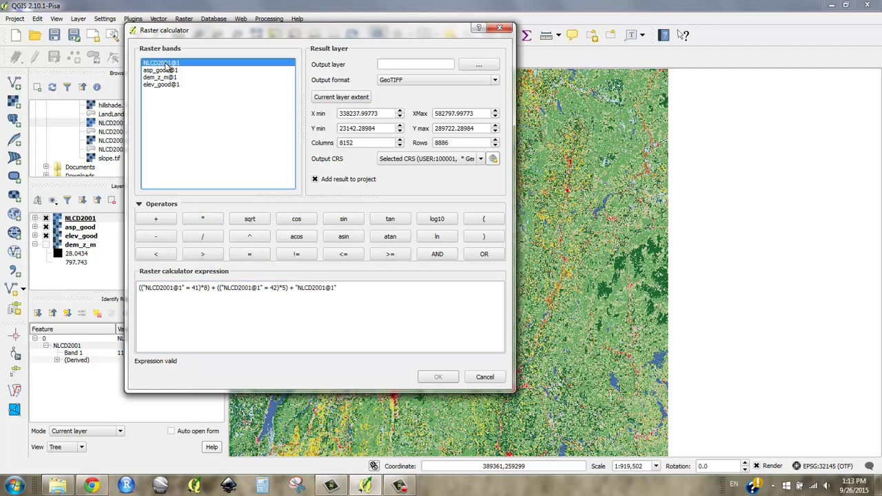
{"action": "left_click", "coordinate": [362, 291]}
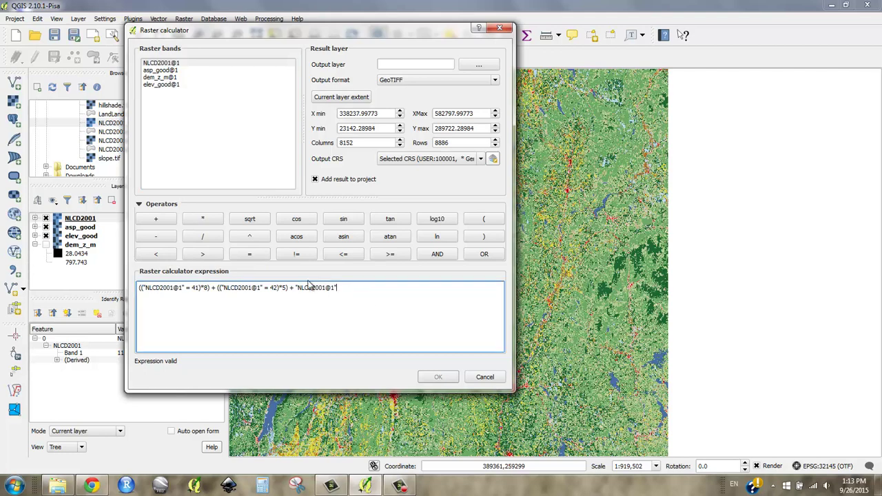
{"action": "left_click", "coordinate": [252, 255]}
{"action": "type", "text": "43"}
{"action": "type", "text": ")"}
{"action": "type", "text": "("}
{"action": "type", "text": "*10"}
{"action": "type", "text": ")"}
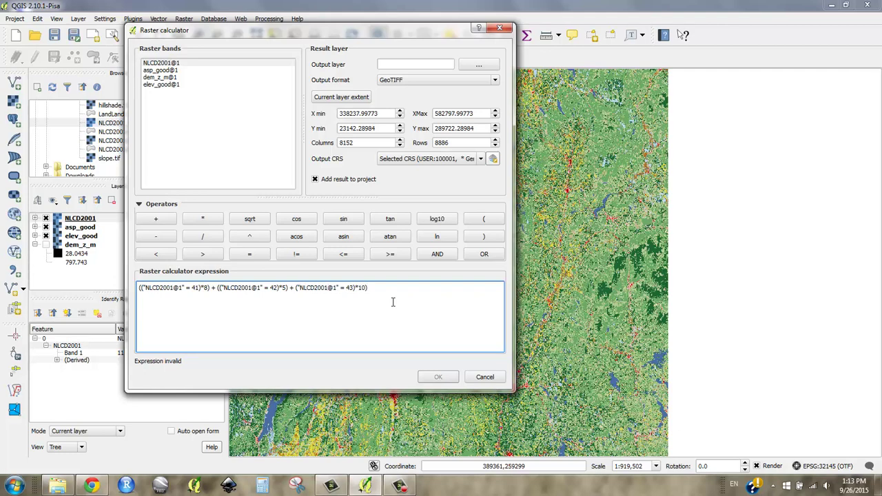
{"action": "type", "text": "("}
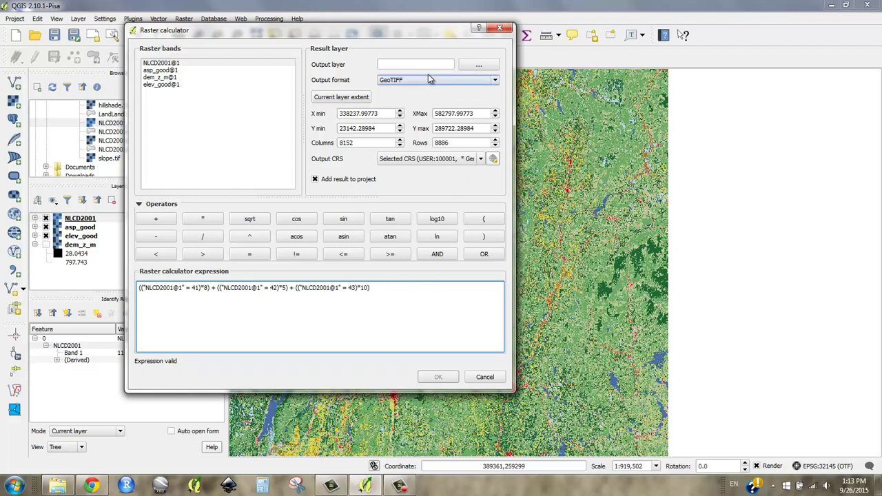
- Save the calculator output as woods_good in Desktop > Tutorial2 > _scratch
{"action": "left_click", "coordinate": [479, 65]}
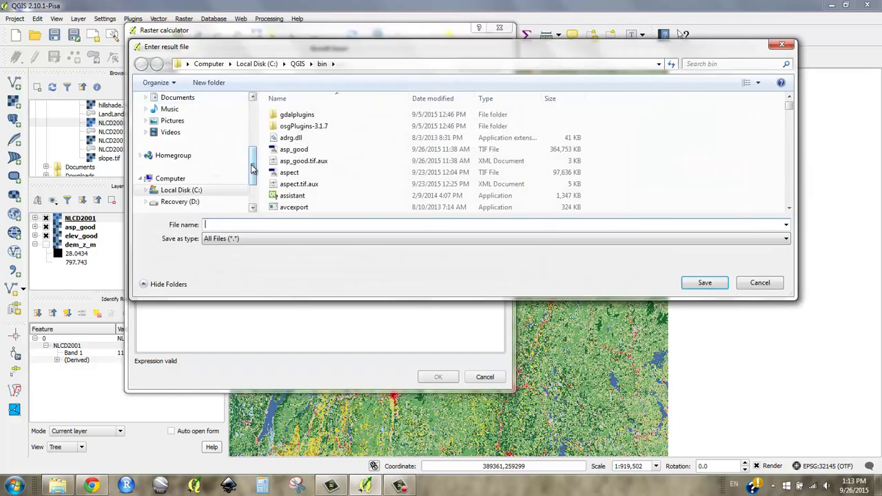
{"action": "scroll", "coordinate": [231, 110], "scroll_direction": "up", "scroll_amount": 3}
{"action": "left_click", "coordinate": [227, 115]}
{"action": "double_click", "coordinate": [293, 172]}
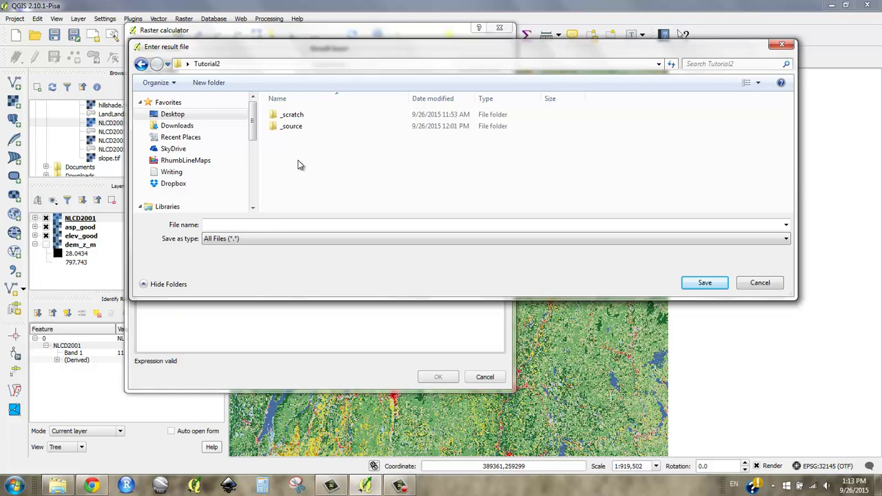
{"action": "double_click", "coordinate": [301, 125]}
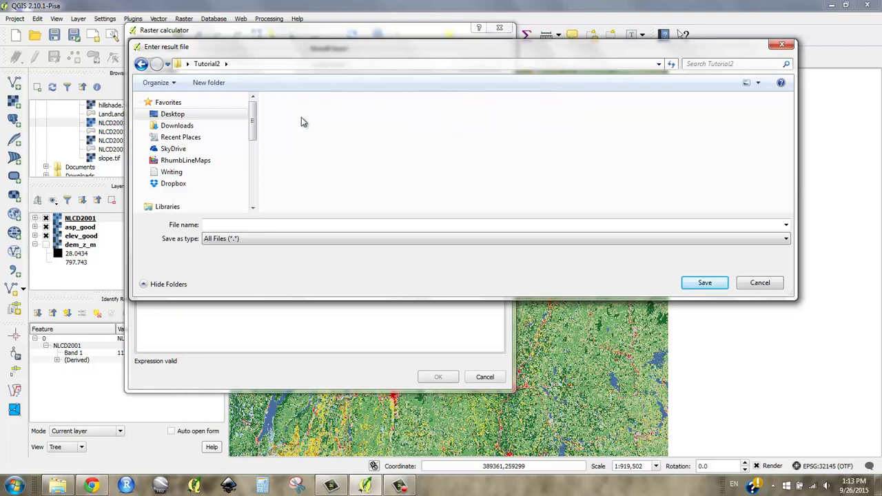
{"action": "left_click", "coordinate": [350, 224]}
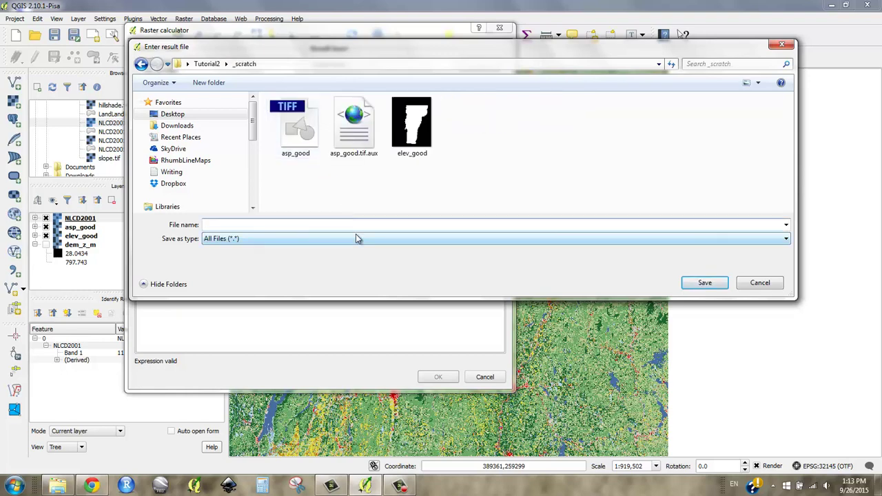
{"action": "type", "text": "woods_good"}
{"action": "left_click", "coordinate": [707, 283]}
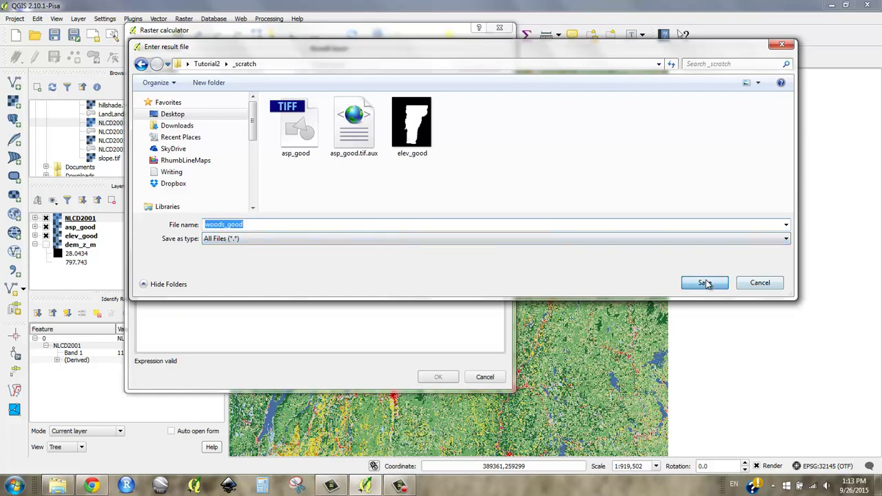
{"action": "left_click_drag", "start_coordinate": [399, 30], "coordinate": [437, 20]}
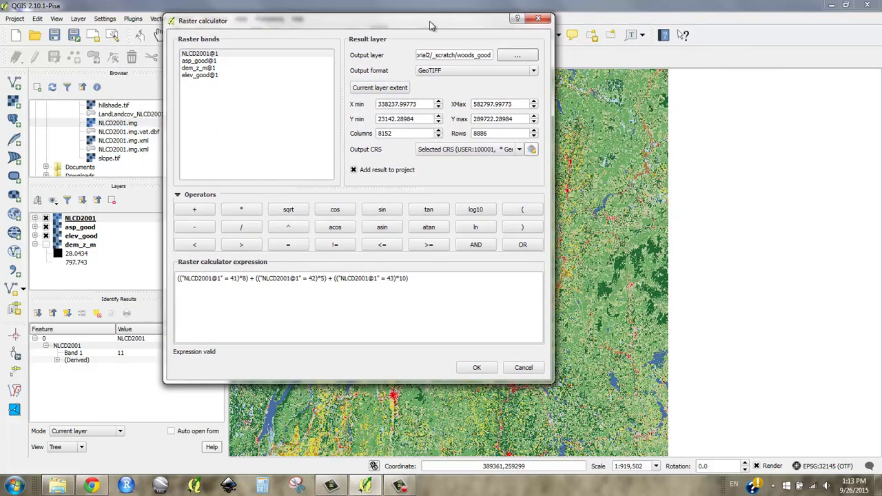
- Run the calculation to add woods_good, then toggle woods_good and asp_good visibility to compare layers
{"action": "left_click", "coordinate": [481, 367]}
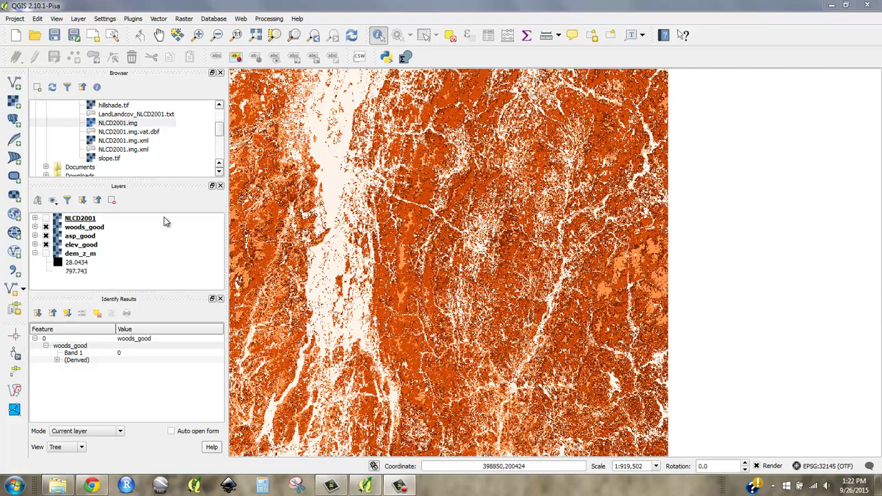
{"action": "left_click", "coordinate": [35, 227]}
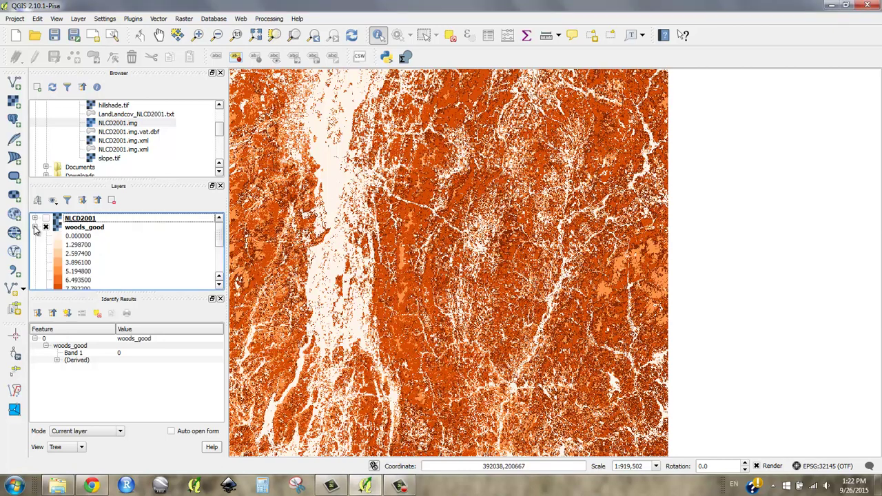
{"action": "left_click", "coordinate": [35, 227]}
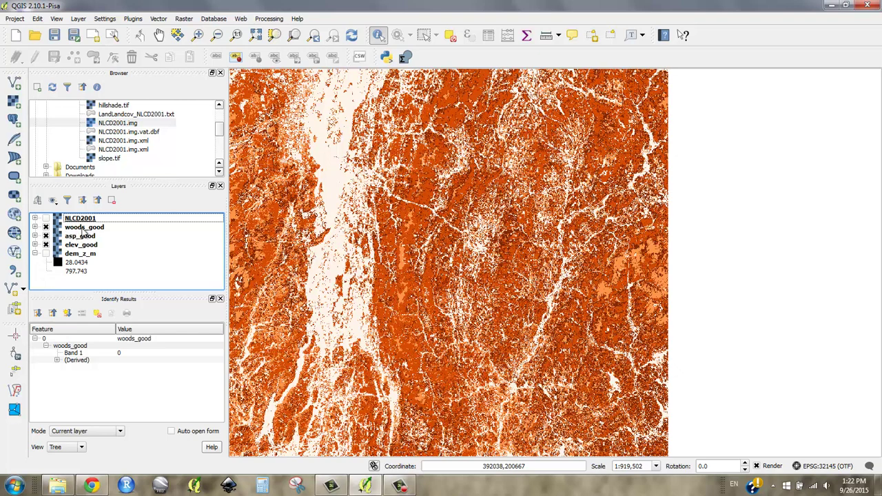
{"action": "left_click", "coordinate": [45, 227]}
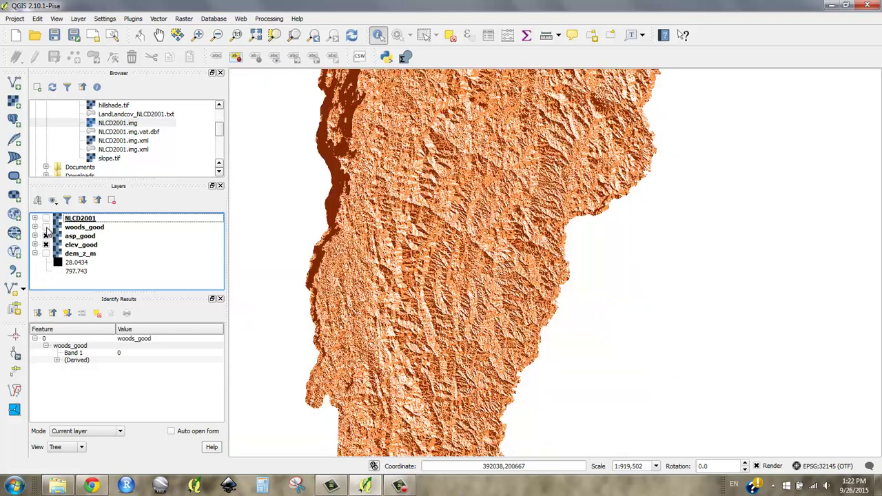
{"action": "left_click", "coordinate": [46, 235]}
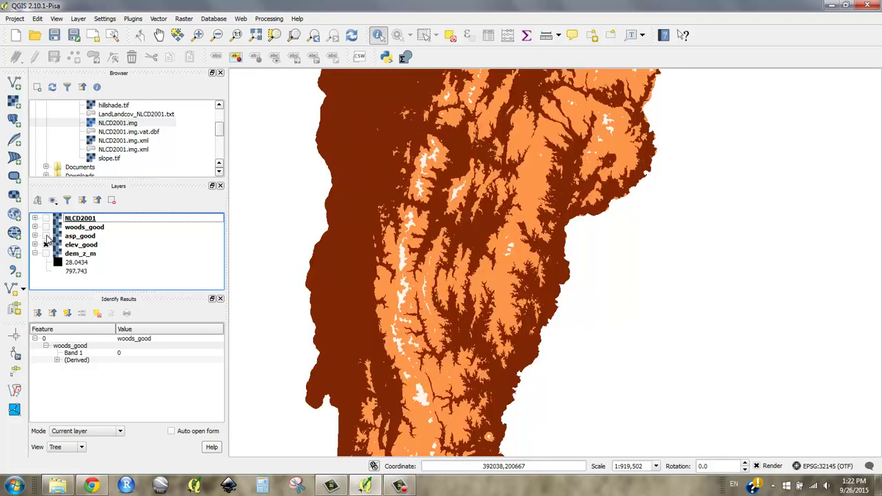
{"action": "left_click", "coordinate": [46, 236]}
{"action": "left_click", "coordinate": [45, 228]}
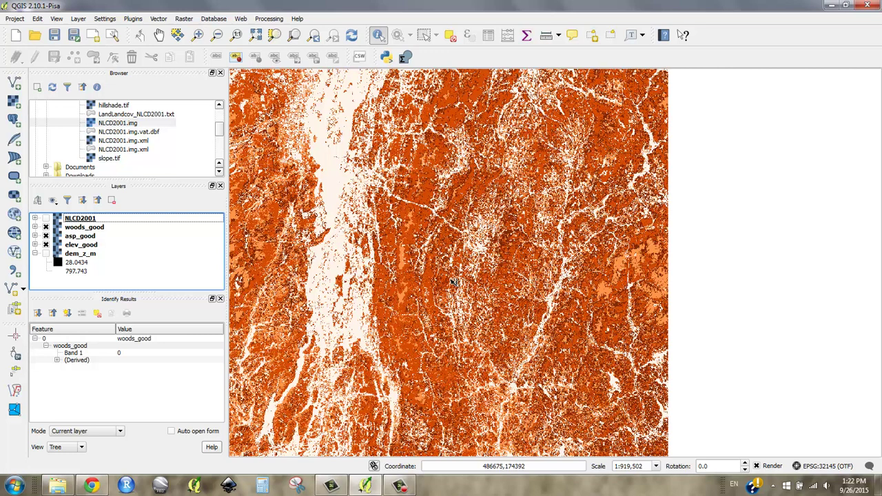
- Remove the NLCD2001 layer from the project and peek at the woods_good legend
{"action": "right_click", "coordinate": [88, 220]}
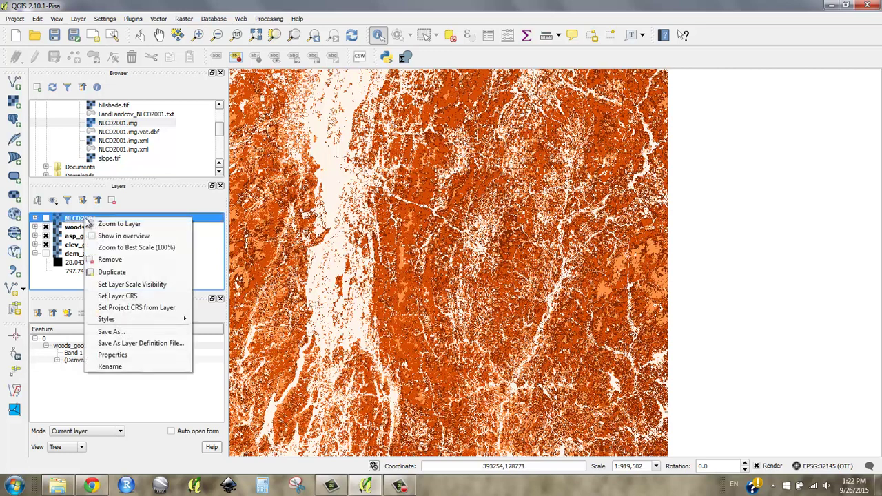
{"action": "left_click", "coordinate": [114, 259]}
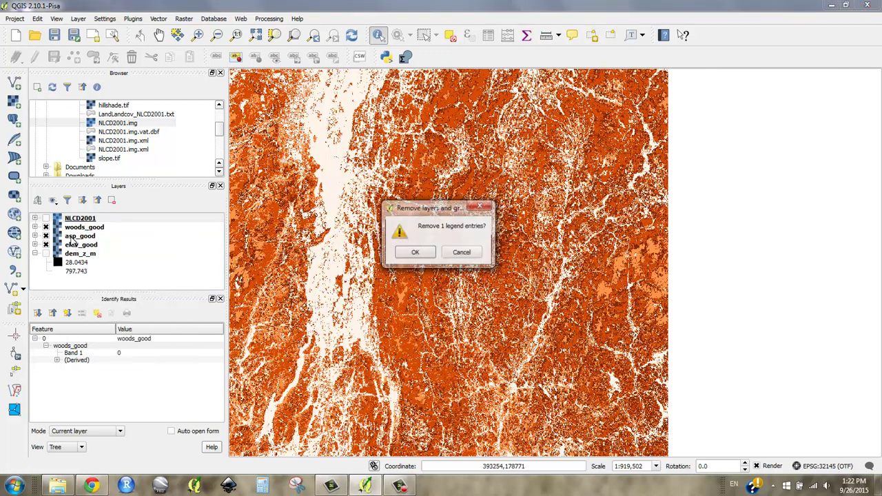
{"action": "left_click", "coordinate": [412, 253]}
{"action": "left_click", "coordinate": [35, 218]}
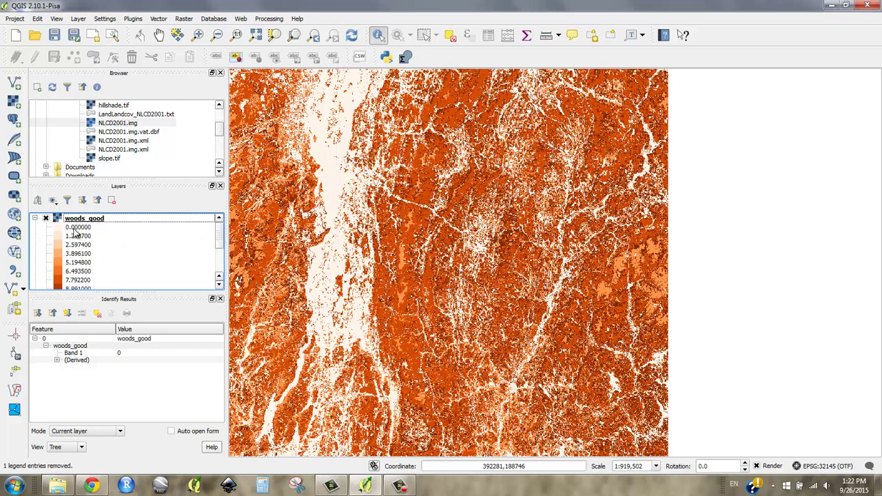
{"action": "left_click", "coordinate": [35, 218]}
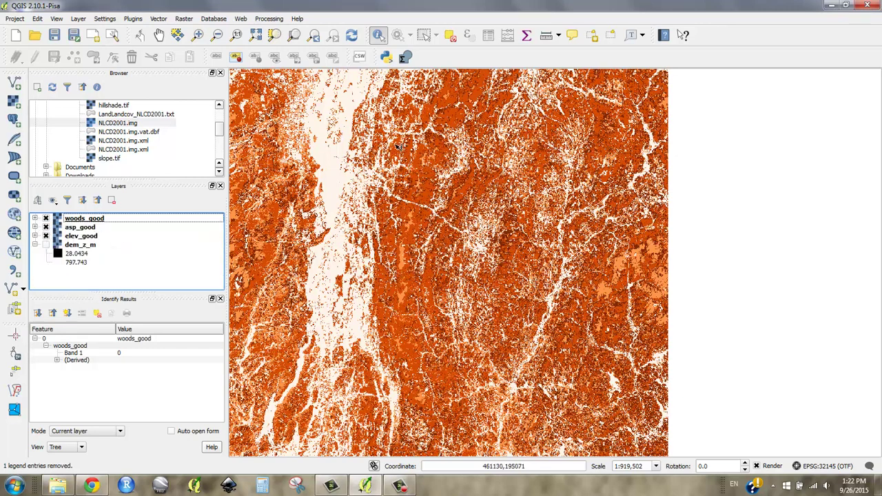
- Identify woods_good values at two spots (reaching 10), then toggle woods_good and asp_good visibility
{"action": "left_click", "coordinate": [86, 219]}
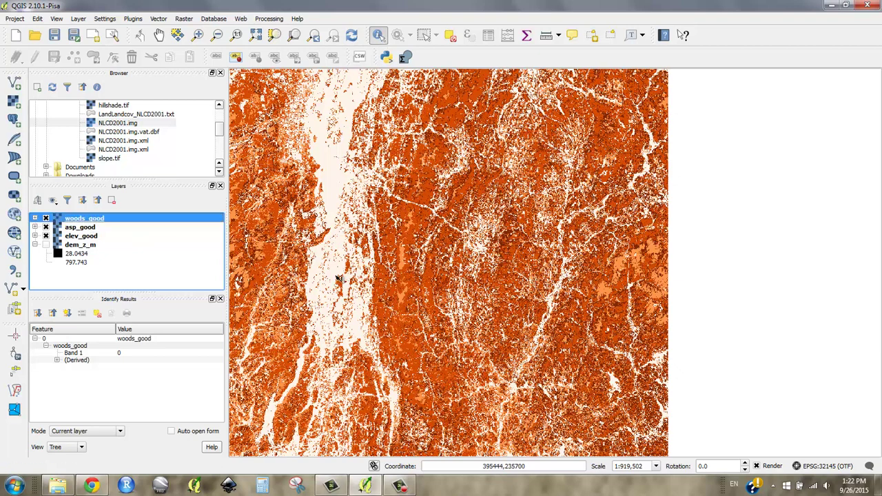
{"action": "left_click", "coordinate": [410, 293]}
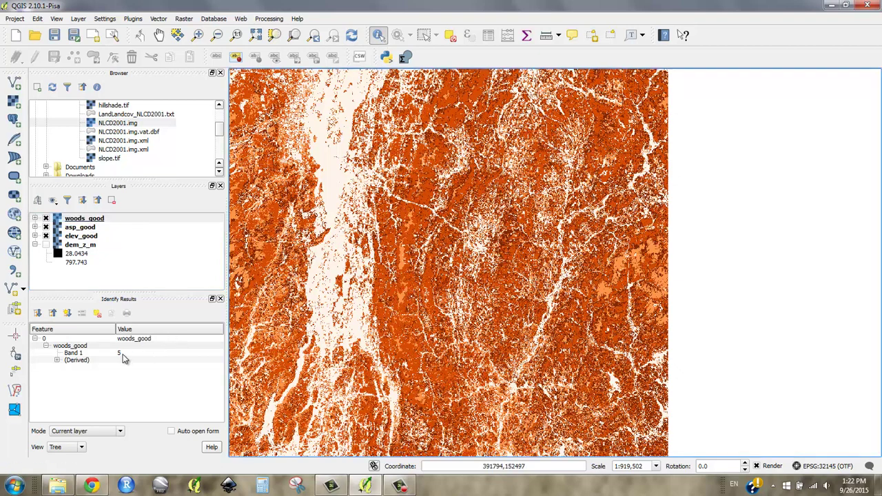
{"action": "left_click", "coordinate": [388, 285]}
{"action": "left_click", "coordinate": [46, 218]}
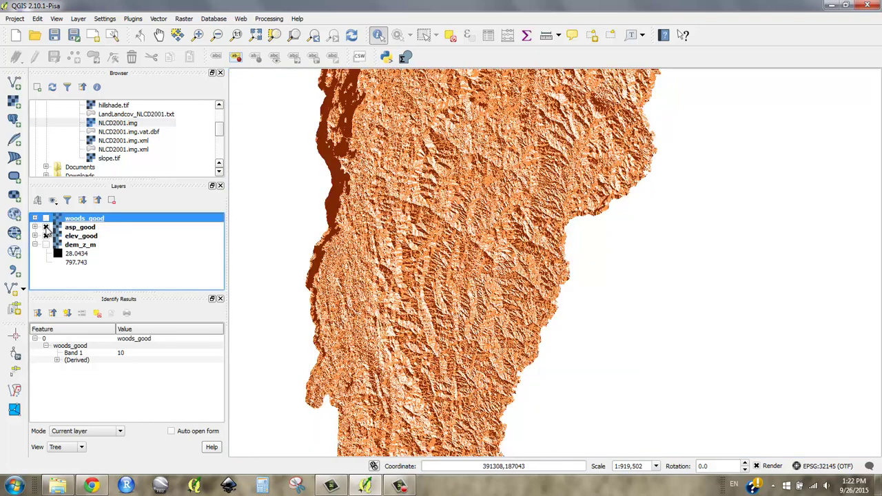
{"action": "left_click", "coordinate": [46, 227]}
{"action": "left_click", "coordinate": [45, 227]}
{"action": "left_click", "coordinate": [45, 218]}
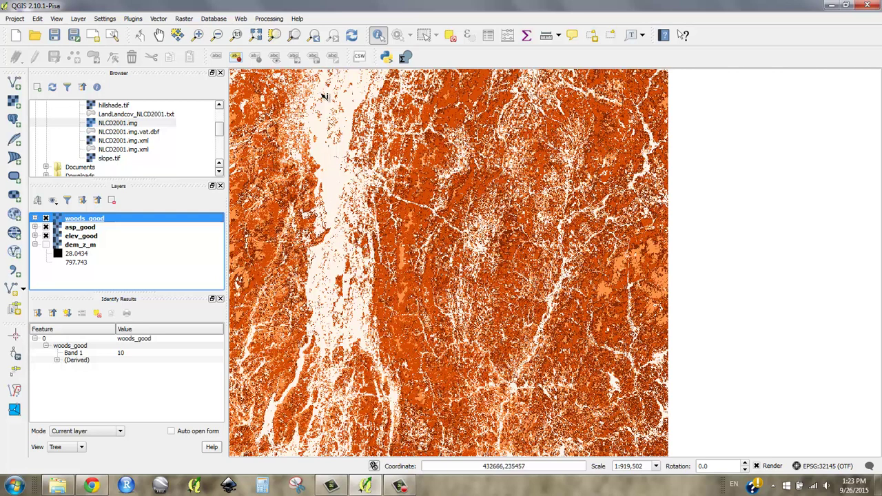
- Reopen the Raster Calculator and start the expression with an opening parenthesis
{"action": "left_click", "coordinate": [184, 18]}
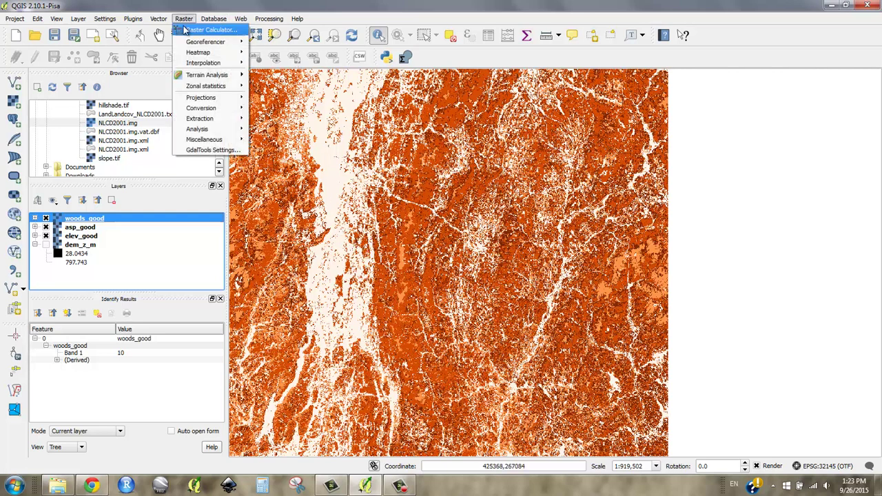
{"action": "left_click", "coordinate": [185, 30]}
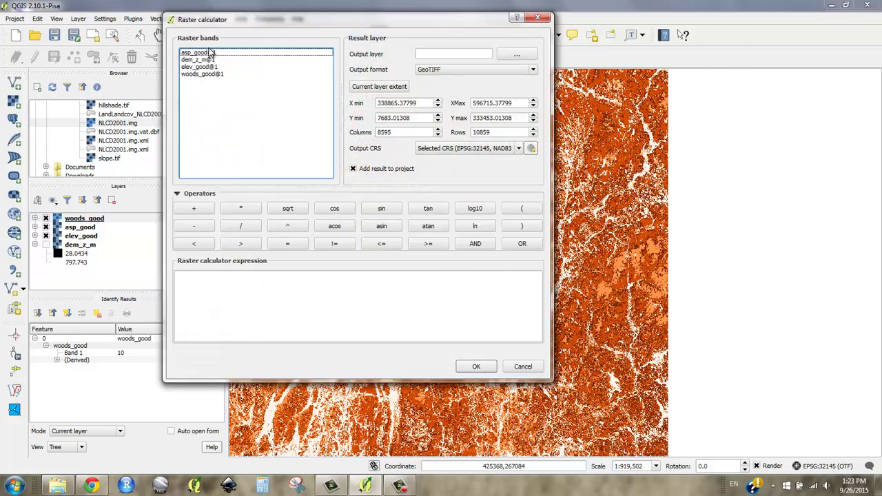
{"action": "left_click_drag", "start_coordinate": [241, 21], "coordinate": [298, 39]}
{"action": "left_click", "coordinate": [391, 318]}
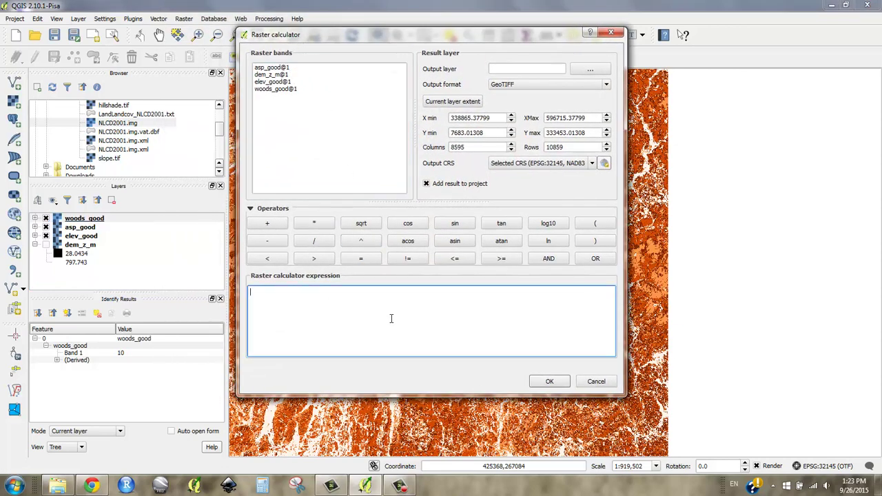
{"action": "type", "text": "("}
- Complete the expression ("asp_good@1" + "elev_good@1" + "woods_good@1") / 3
{"action": "double_click", "coordinate": [276, 67]}
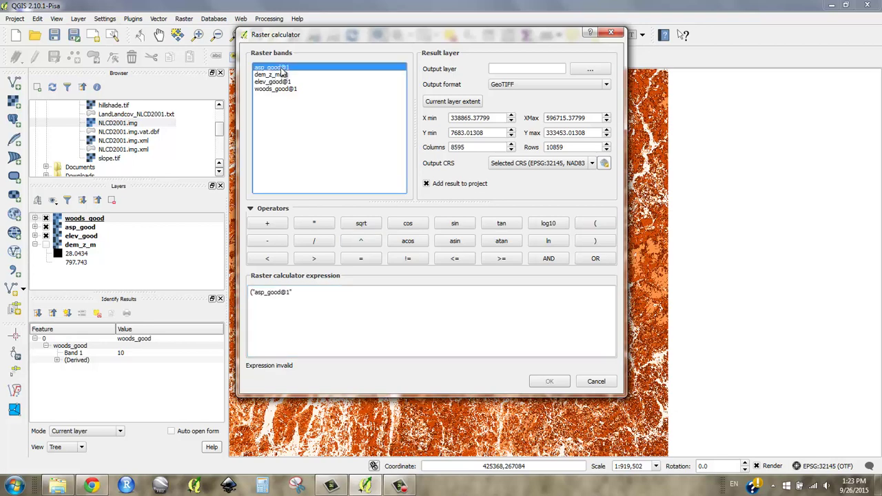
{"action": "left_click", "coordinate": [279, 226]}
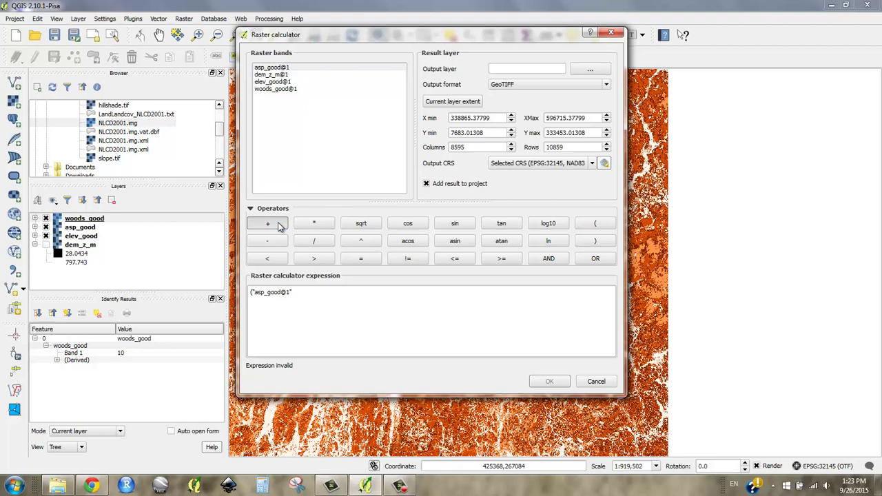
{"action": "double_click", "coordinate": [285, 82]}
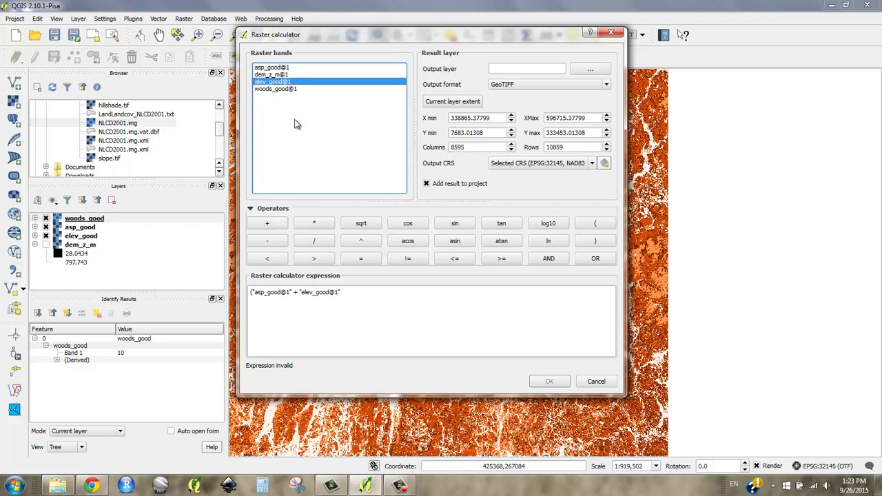
{"action": "left_click", "coordinate": [278, 224]}
{"action": "double_click", "coordinate": [289, 90]}
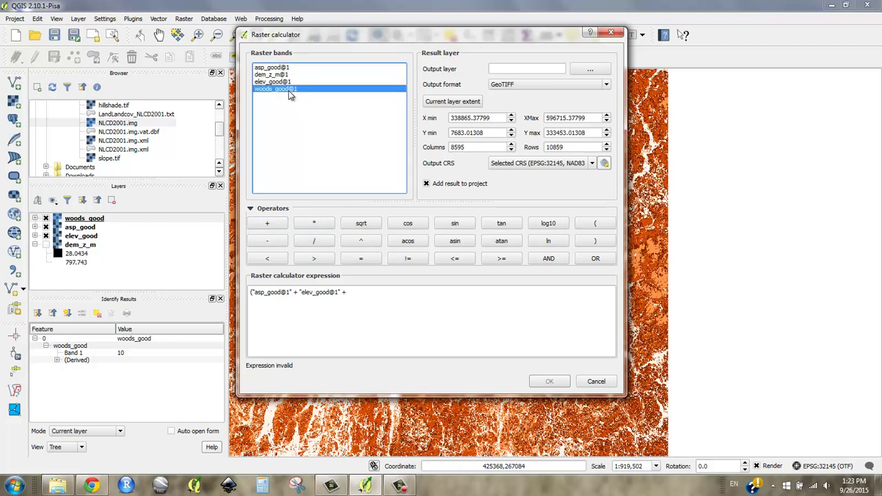
{"action": "left_click", "coordinate": [426, 305]}
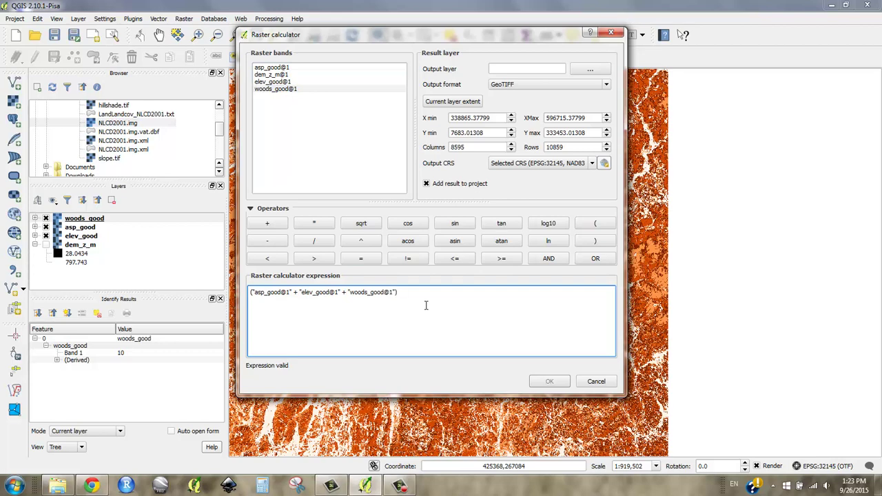
{"action": "left_click", "coordinate": [329, 242]}
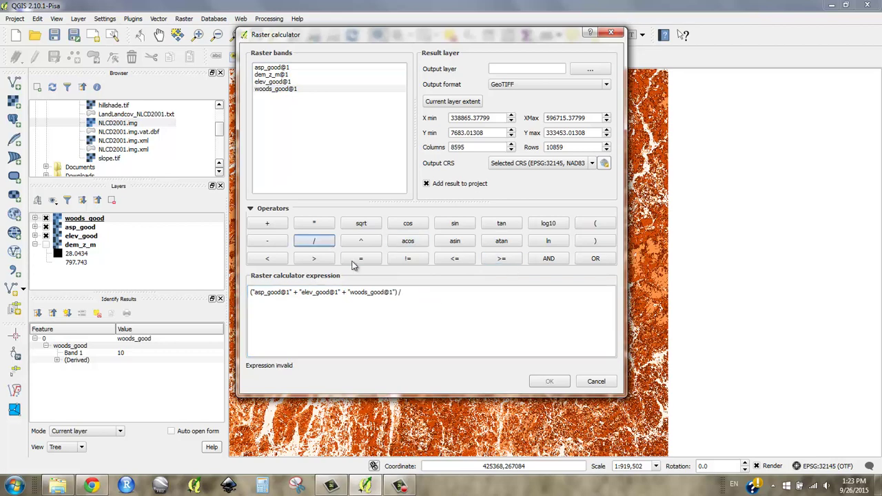
{"action": "type", "text": "3"}
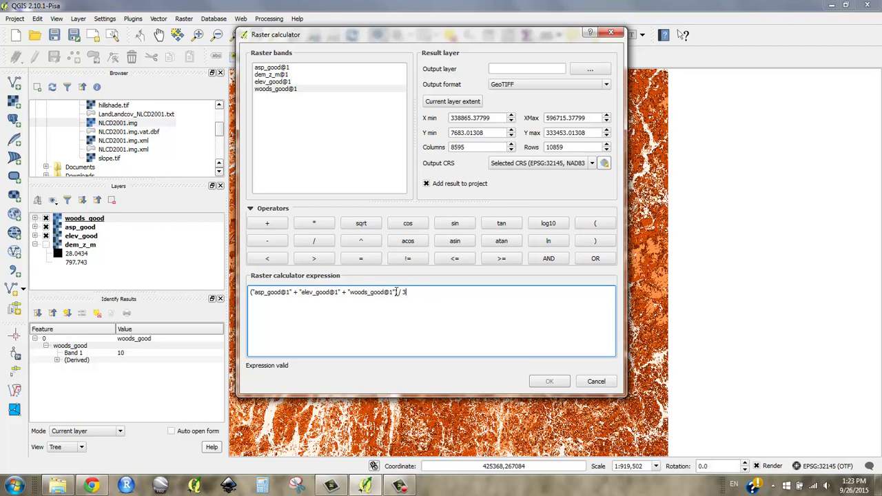
{"action": "left_click_drag", "start_coordinate": [388, 295], "coordinate": [365, 295]}
{"action": "left_click", "coordinate": [399, 293]}
- Save the averaged output raster as suitability_1 in Desktop > Tutorial2 > _scratch
{"action": "left_click", "coordinate": [597, 69]}
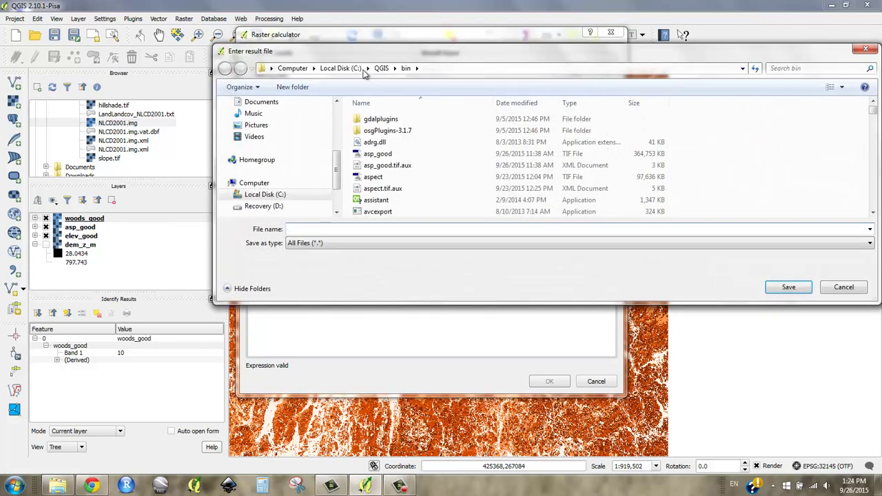
{"action": "scroll", "coordinate": [285, 143], "scroll_direction": "up", "scroll_amount": 5}
{"action": "left_click", "coordinate": [276, 121]}
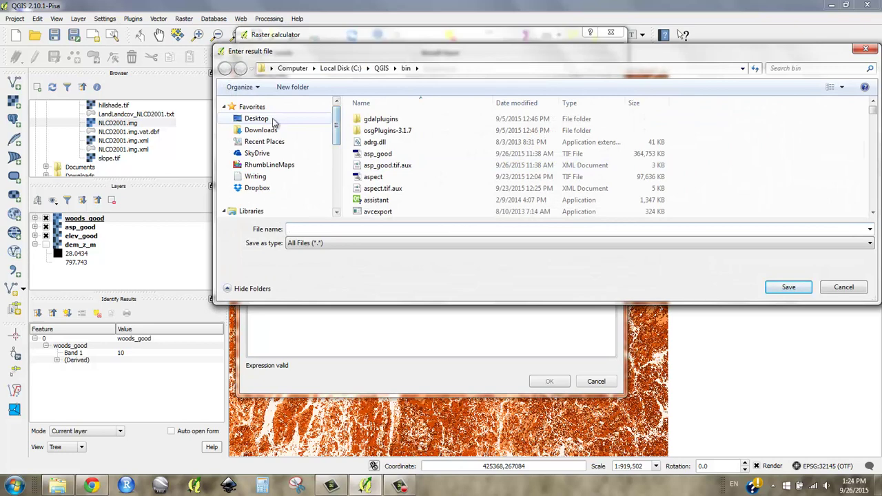
{"action": "double_click", "coordinate": [376, 175]}
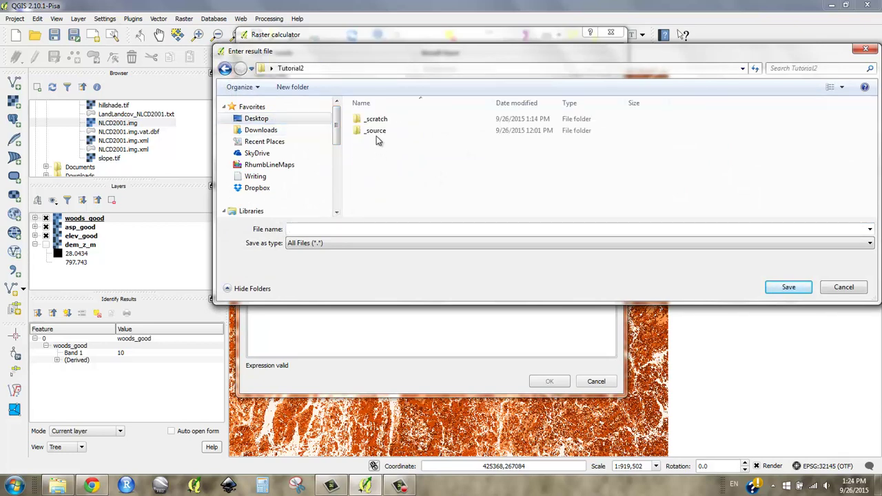
{"action": "left_click", "coordinate": [375, 120]}
{"action": "double_click", "coordinate": [376, 120]}
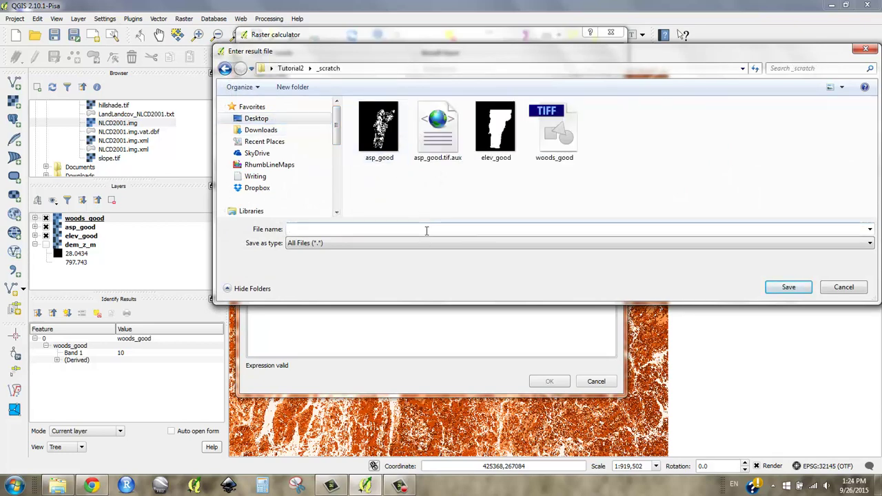
{"action": "type", "text": "suitability_1"}
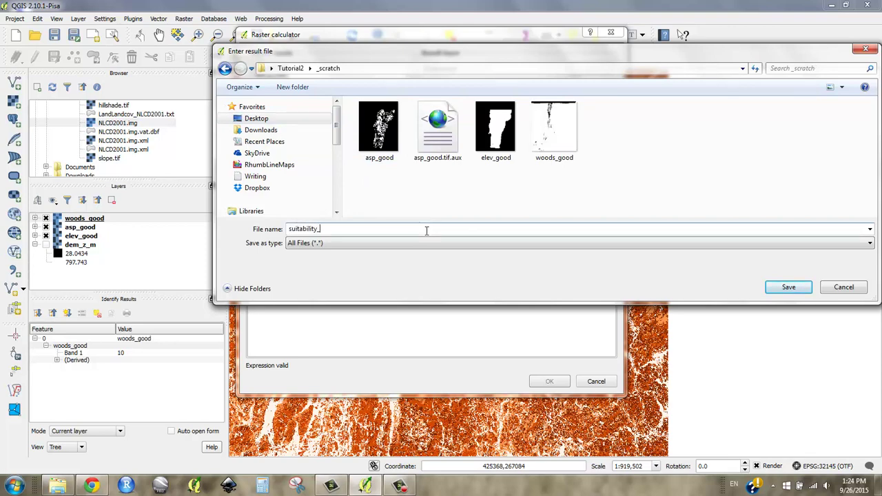
{"action": "left_click", "coordinate": [789, 288]}
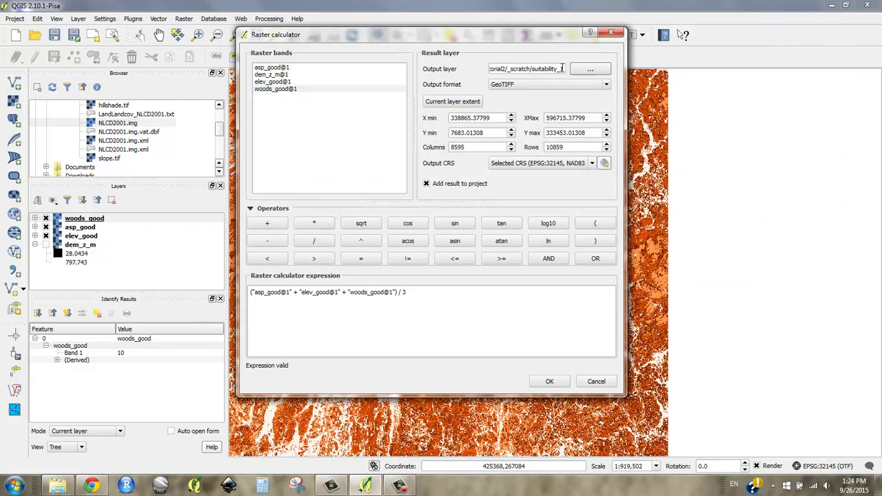
- Run the averaging expression to create suitability_1 (3.33–9.99) and zoom into part of it
{"action": "left_click", "coordinate": [549, 382]}
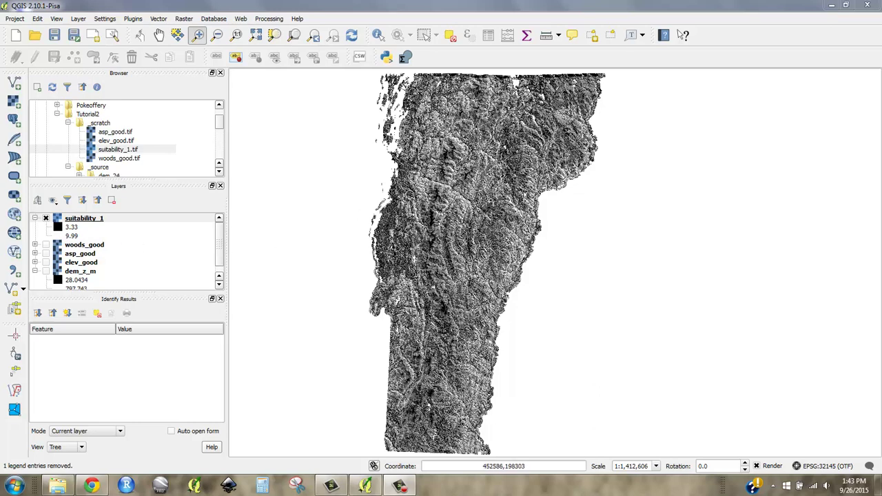
{"action": "left_click_drag", "start_coordinate": [392, 222], "coordinate": [479, 304]}
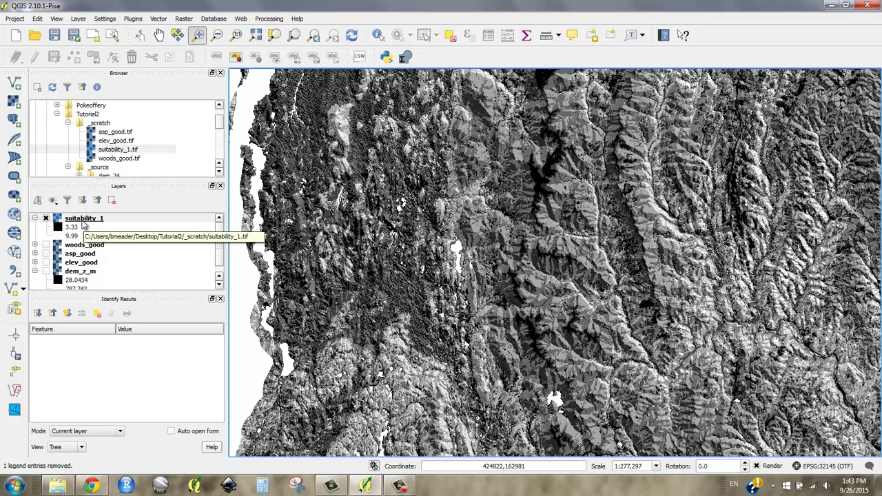
- Open the suitability_1 layer properties and move the window aside to reveal the map
{"action": "right_click", "coordinate": [86, 222]}
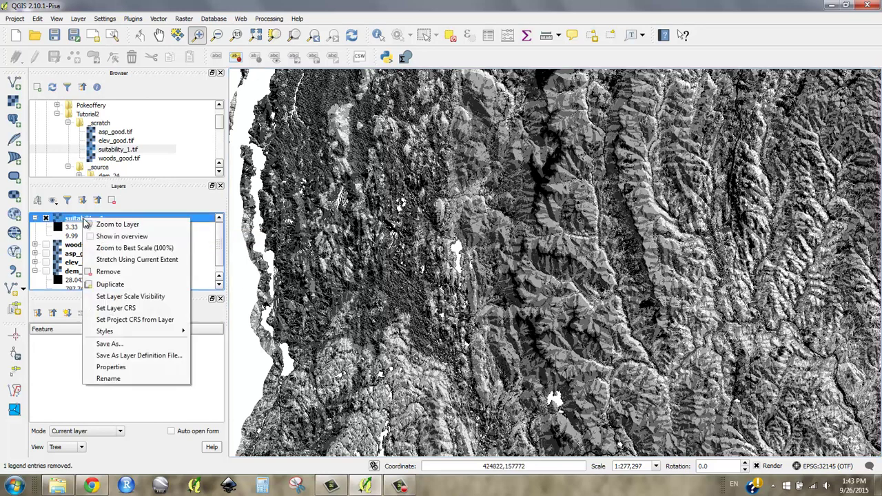
{"action": "left_click", "coordinate": [139, 369]}
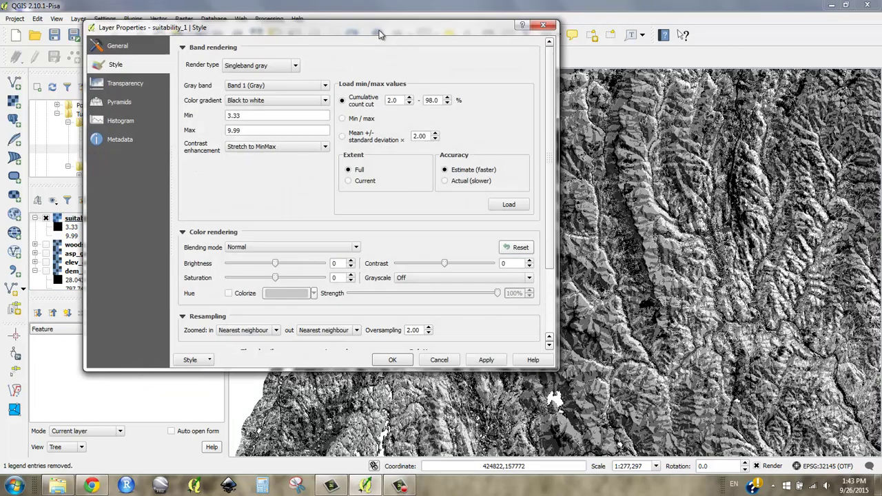
{"action": "left_click_drag", "start_coordinate": [380, 34], "coordinate": [478, 63]}
- Set the render type to Singleband pseudocolor and choose New color ramp from the ramp list
{"action": "left_click", "coordinate": [383, 100]}
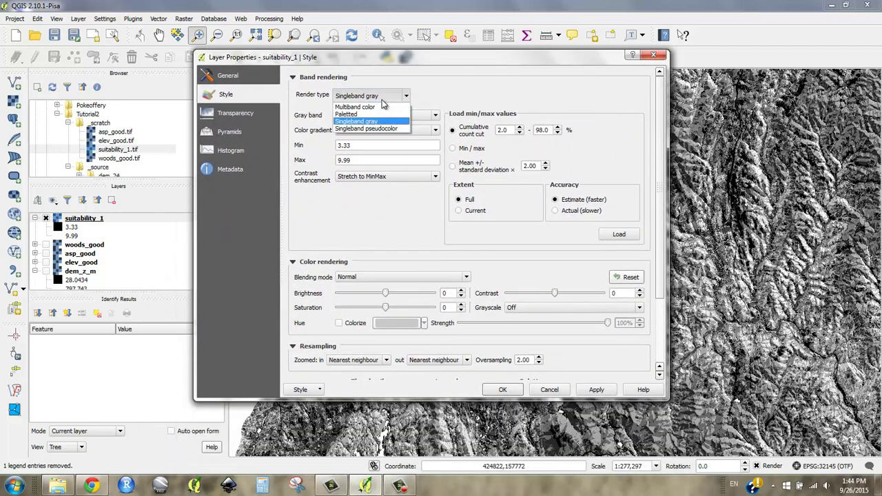
{"action": "left_click", "coordinate": [384, 128]}
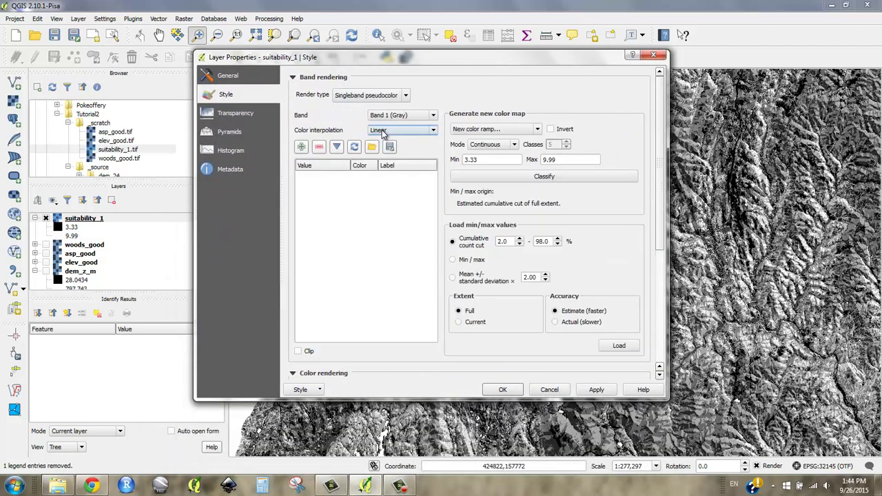
{"action": "left_click", "coordinate": [487, 135]}
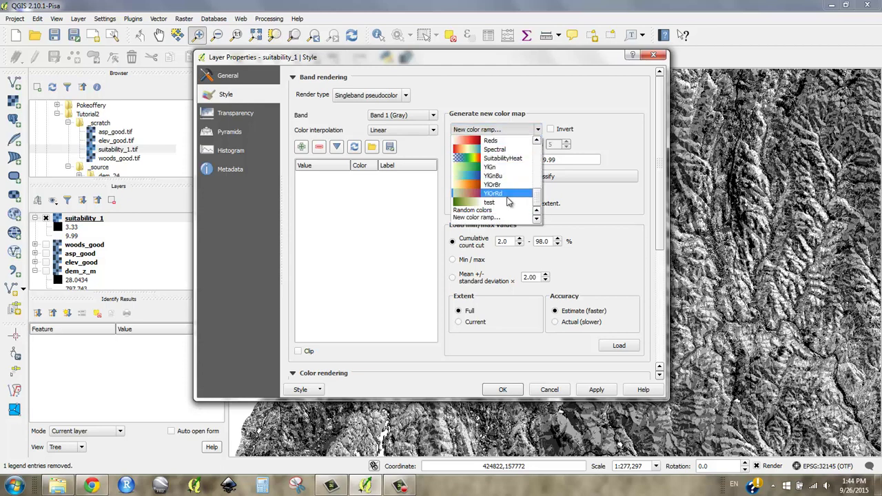
{"action": "left_click", "coordinate": [487, 217]}
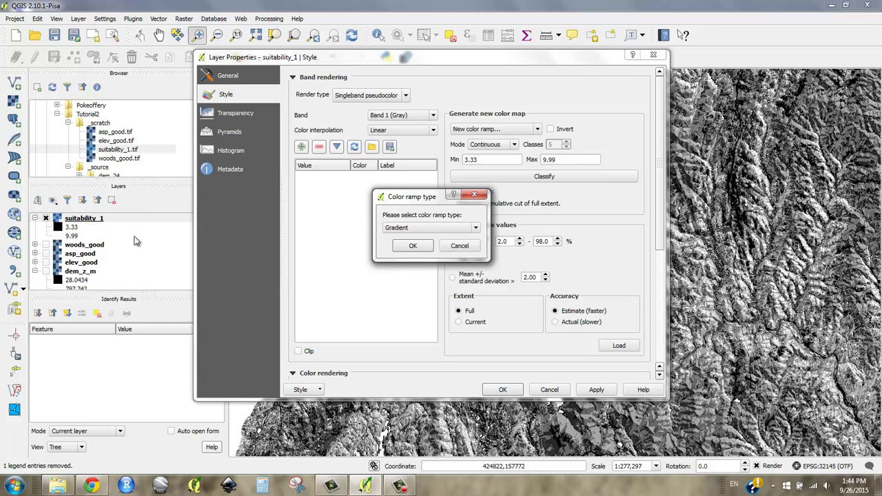
- Keep the Gradient type, make Color 1 transparent and enable Multiple stops
{"action": "left_click", "coordinate": [416, 246]}
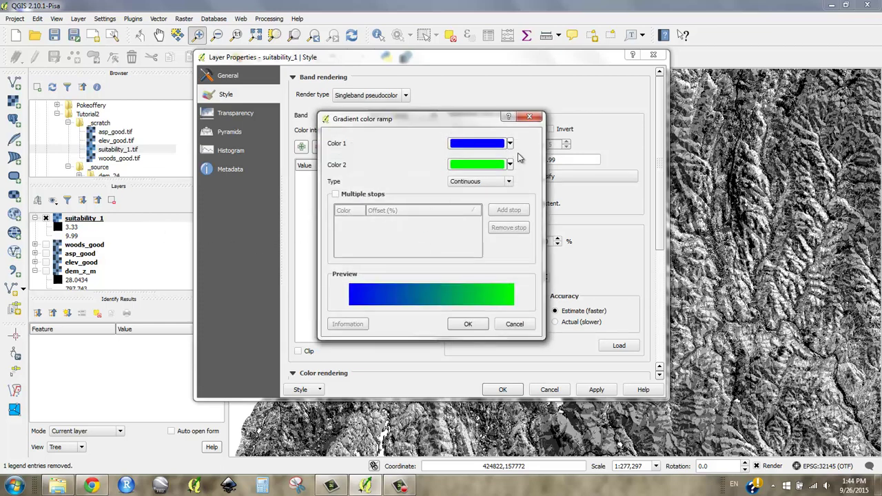
{"action": "left_click", "coordinate": [511, 144]}
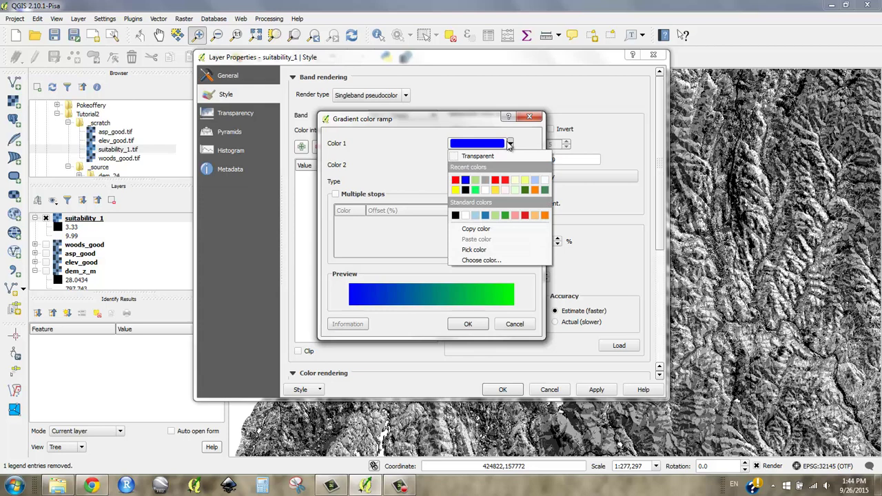
{"action": "left_click", "coordinate": [501, 156]}
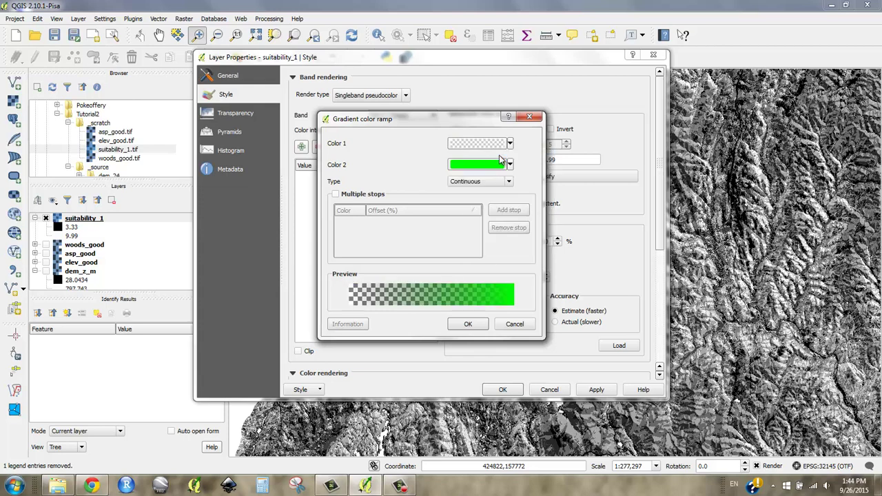
{"action": "left_click", "coordinate": [337, 194]}
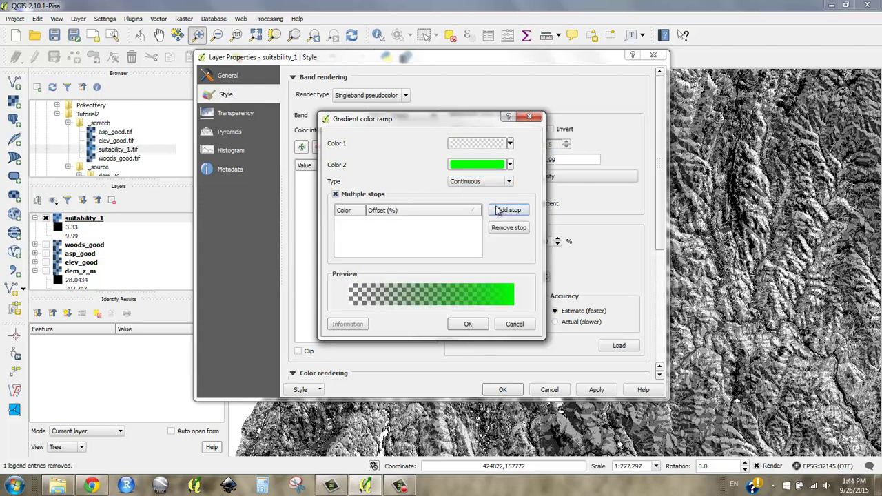
- Add a yellow (#fbff04) stop at 50% and a red (#ff0000) stop at 75%
{"action": "left_click", "coordinate": [517, 215]}
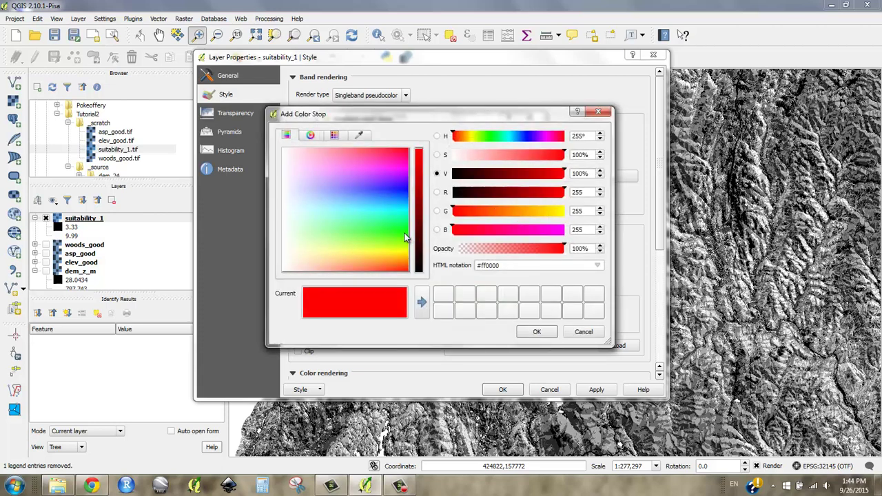
{"action": "left_click", "coordinate": [405, 251]}
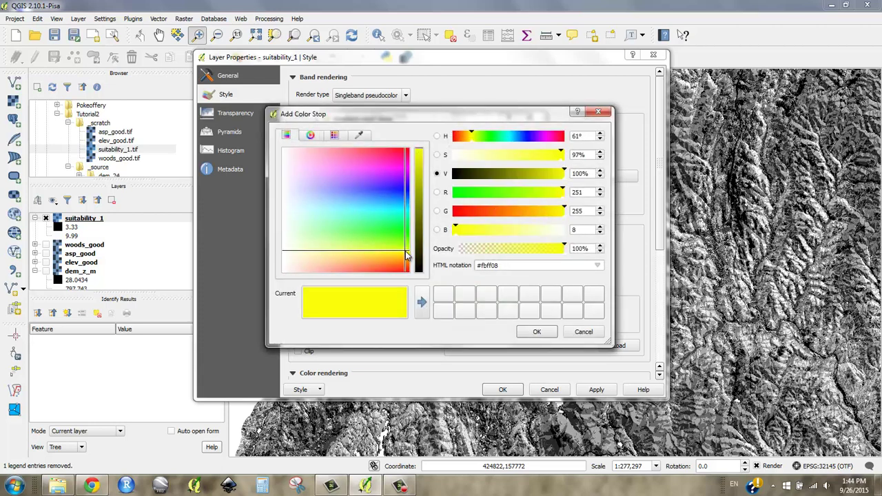
{"action": "left_click_drag", "start_coordinate": [407, 255], "coordinate": [409, 255]}
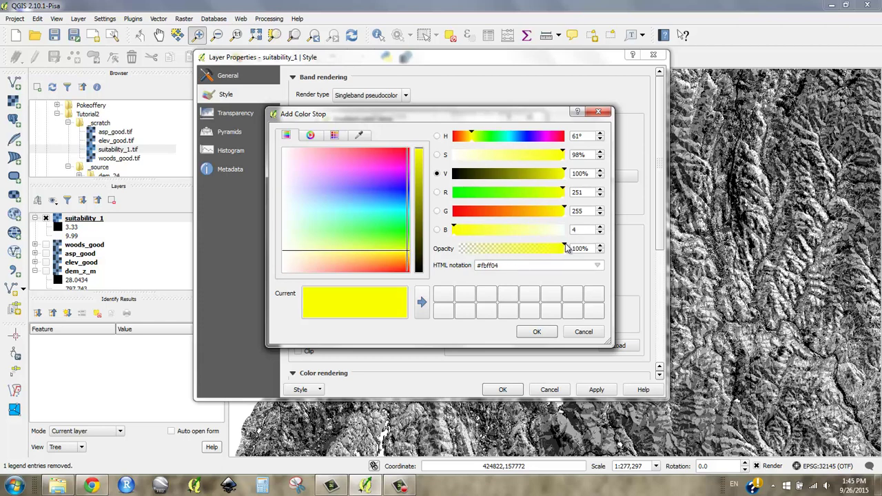
{"action": "left_click", "coordinate": [535, 331]}
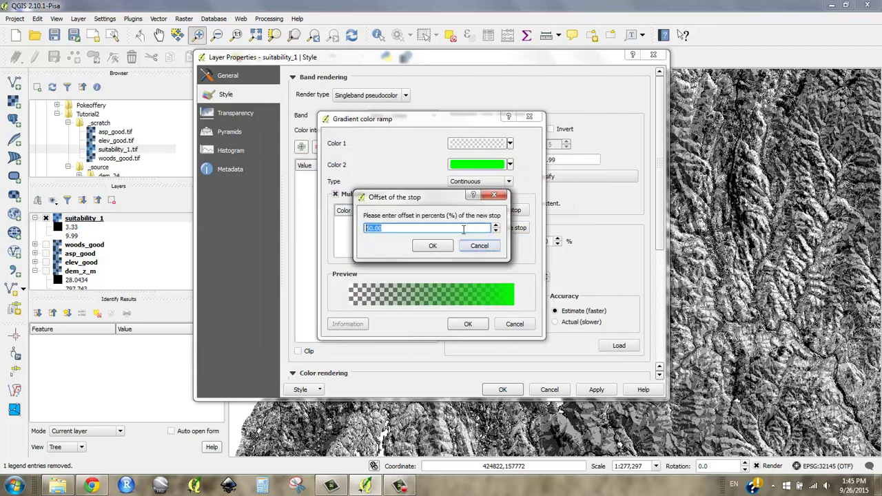
{"action": "left_click", "coordinate": [433, 246]}
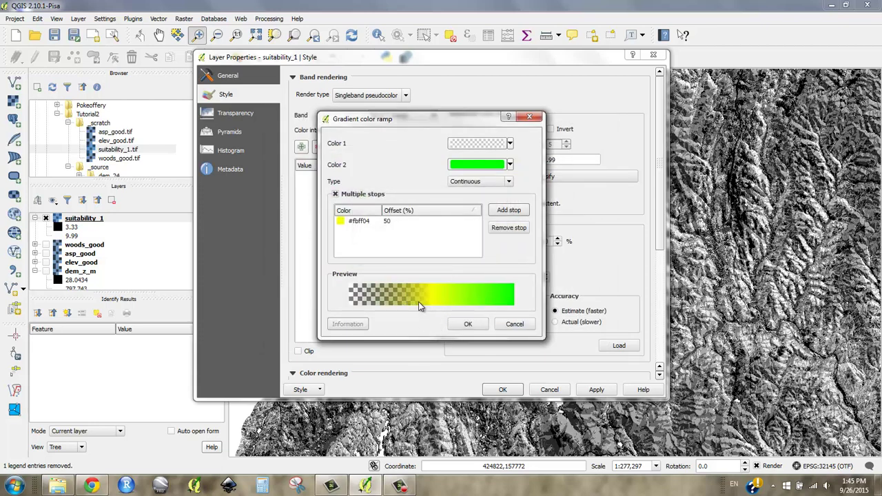
{"action": "left_click", "coordinate": [510, 211]}
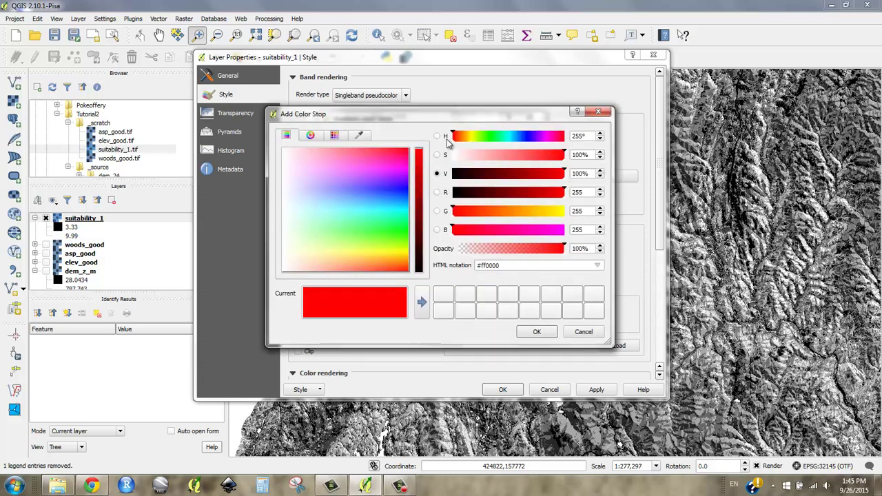
{"action": "left_click", "coordinate": [537, 331]}
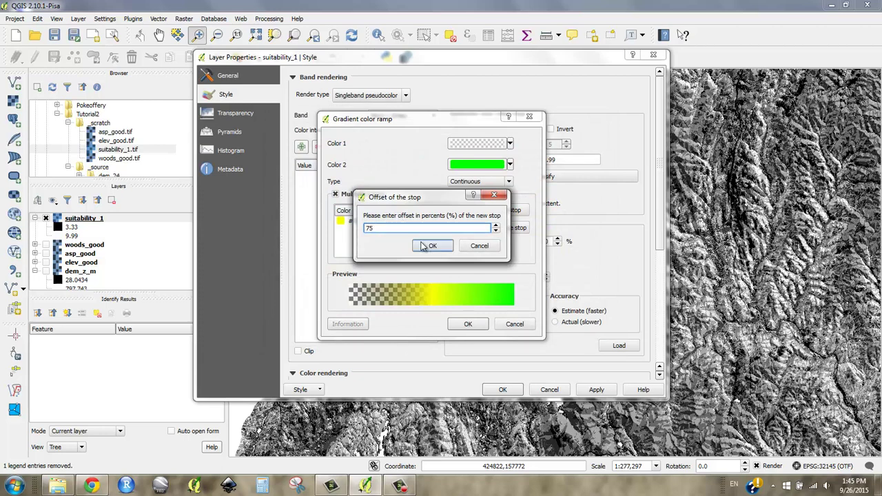
{"action": "left_click", "coordinate": [427, 246]}
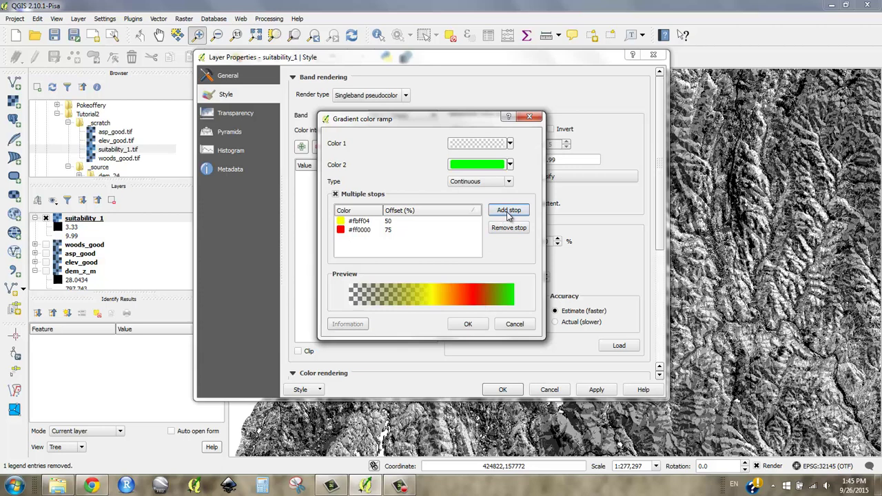
- Change the ramp's end colour (Color 2) from green to magenta/purple
{"action": "left_click", "coordinate": [502, 166]}
{"action": "left_click_drag", "start_coordinate": [523, 144], "coordinate": [540, 142]}
{"action": "left_click", "coordinate": [539, 332]}
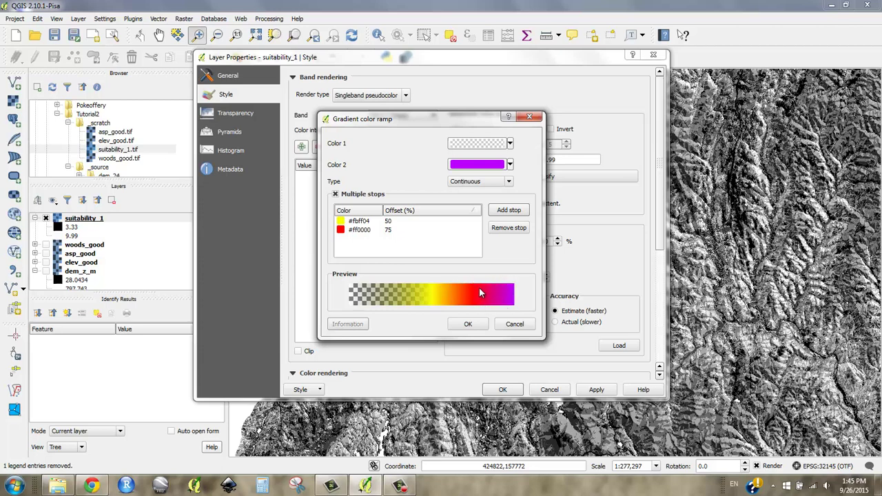
- Save the finished gradient ramp under the name SuitableHabitat
{"action": "left_click", "coordinate": [469, 324]}
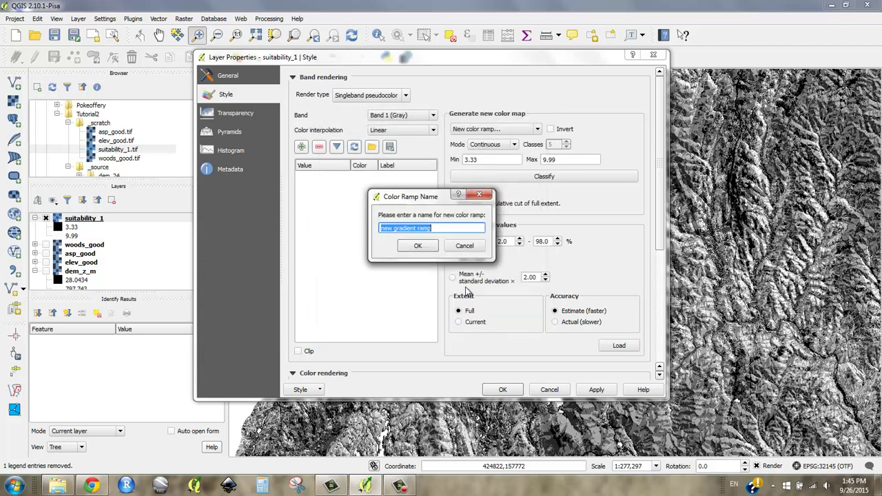
{"action": "type", "text": "SuitableHabitat"}
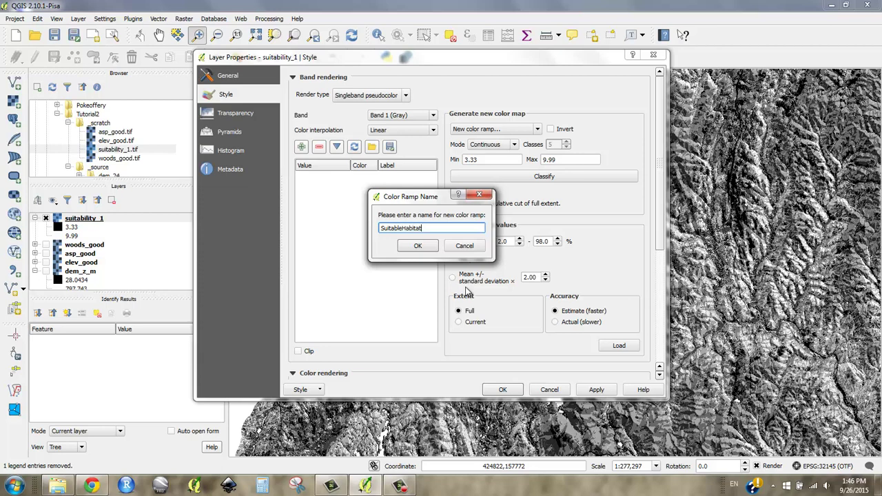
{"action": "left_click", "coordinate": [418, 246]}
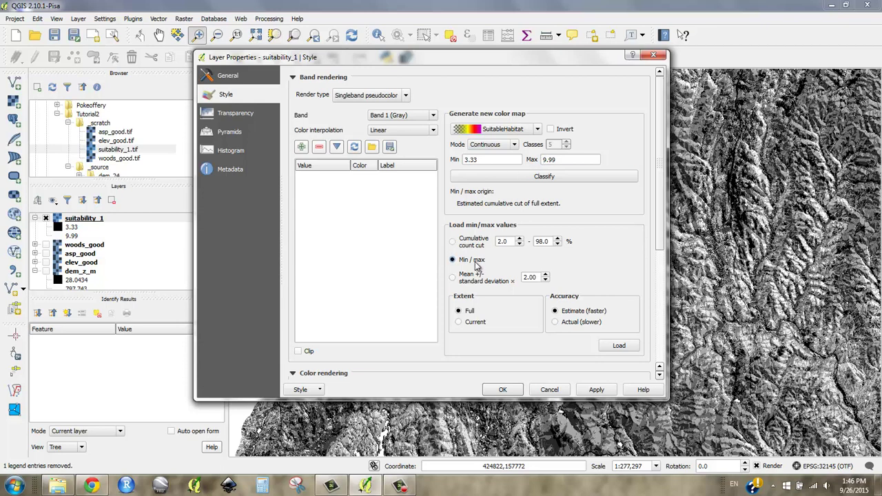
- Load min/max values, classify into four classes from 0 to 10, and apply to suitability_1
{"action": "left_click", "coordinate": [619, 345]}
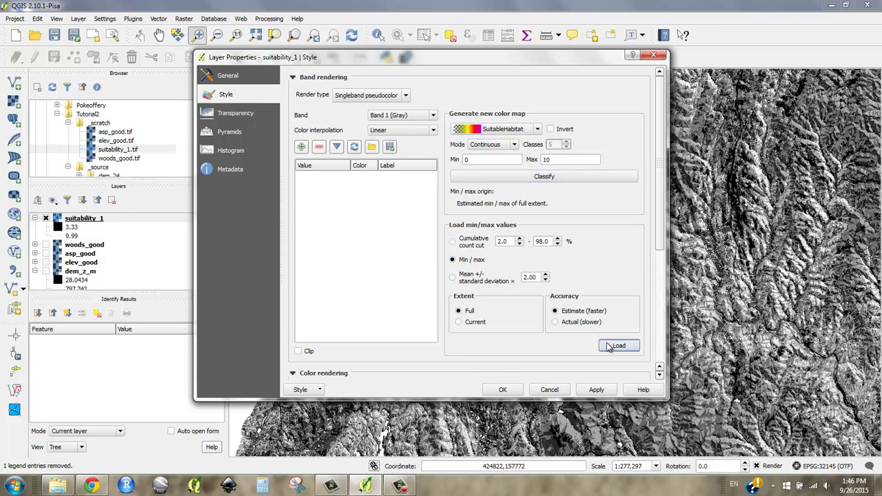
{"action": "left_click", "coordinate": [536, 178]}
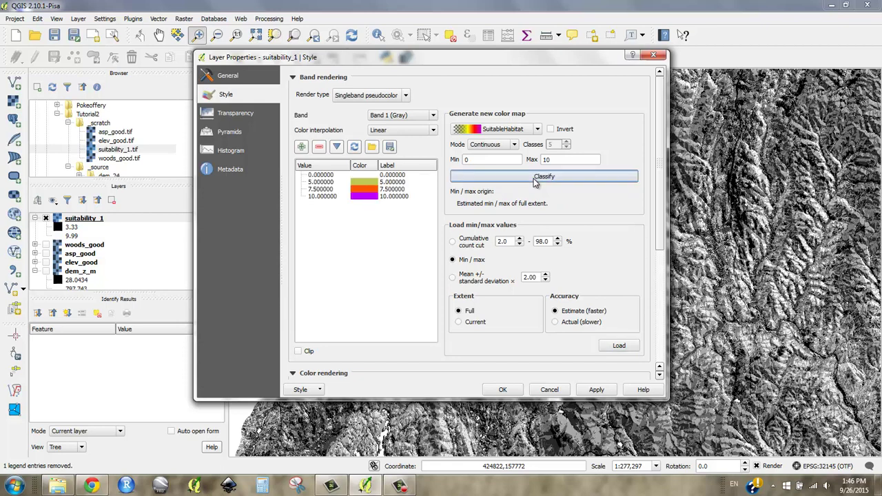
{"action": "left_click", "coordinate": [595, 391]}
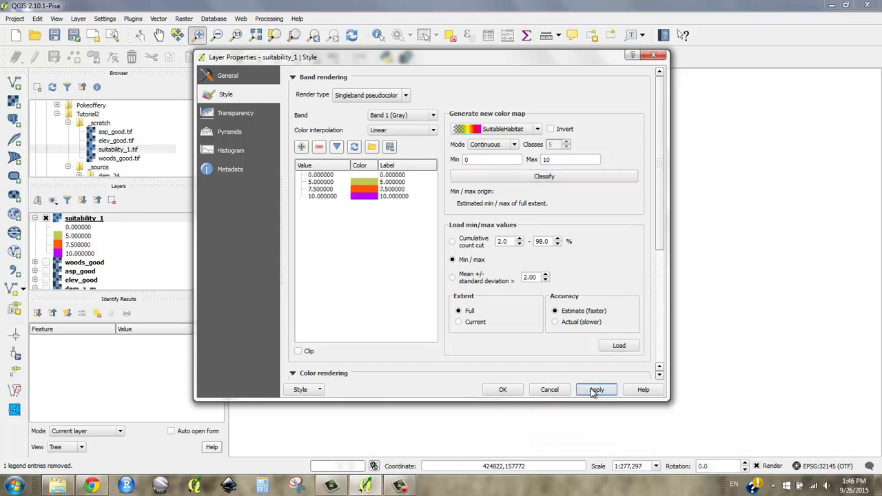
{"action": "left_click_drag", "start_coordinate": [515, 63], "coordinate": [374, 45]}
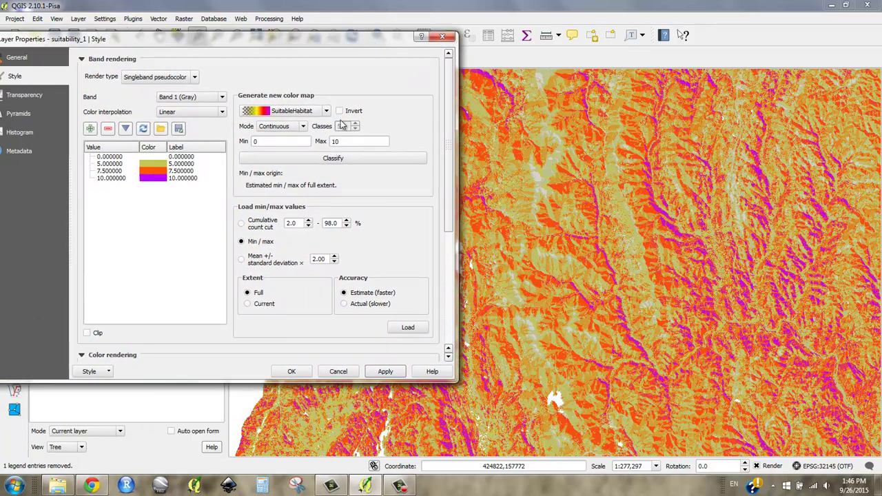
- Close Layer Properties and zoom out to see the whole Vermont raster in SuitableHabitat colours
{"action": "left_click", "coordinate": [293, 372]}
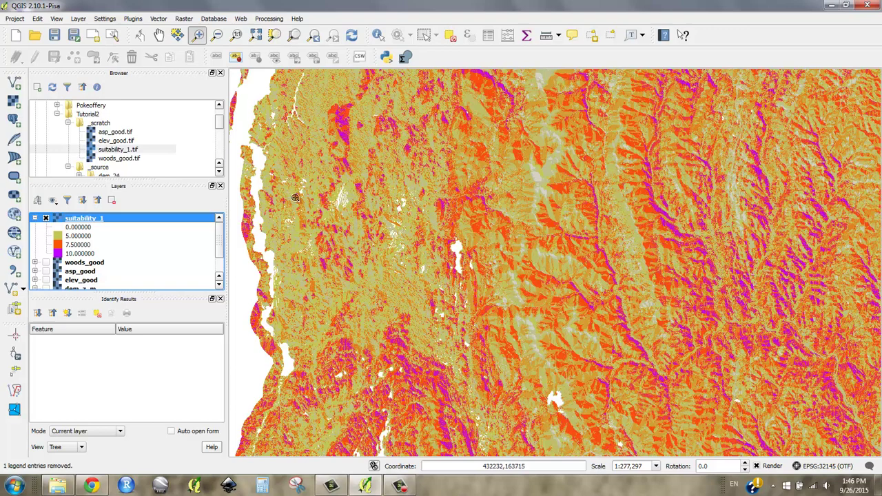
{"action": "scroll", "coordinate": [295, 200], "scroll_direction": "down", "scroll_amount": 1}
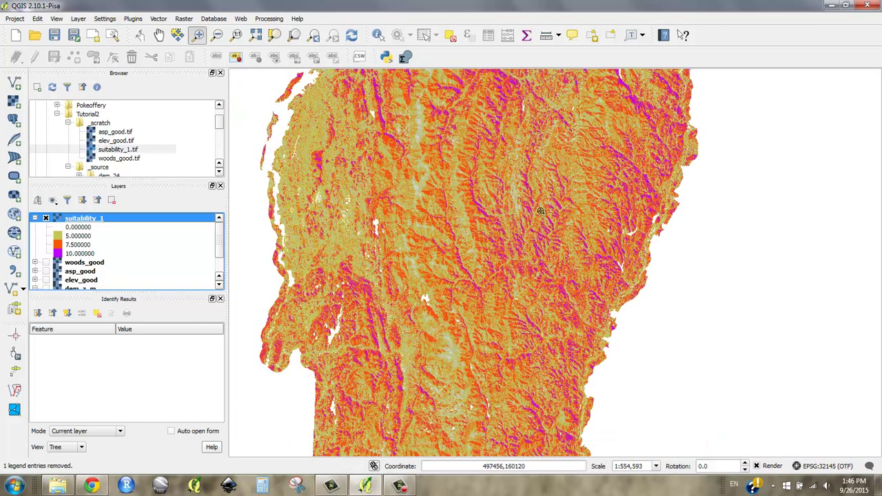